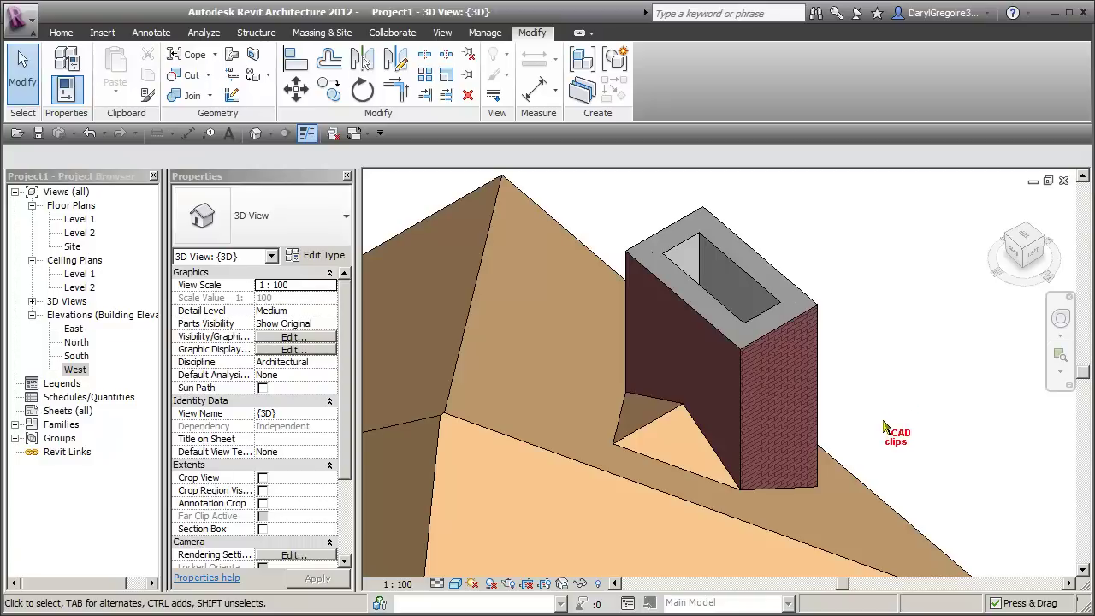
# Step: Examine the cricket roof behind the chimney from both sides in the 3D view
pyautogui.click(689, 438)
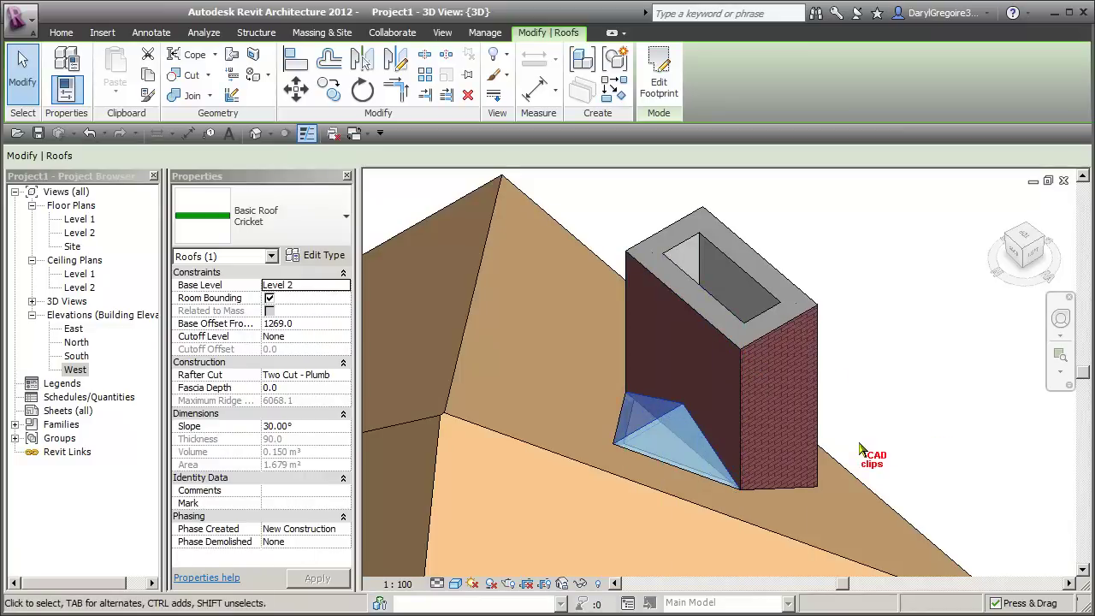
pyautogui.keyDown('shift'); pyautogui.moveTo(746, 496); pyautogui.dragTo(769, 421, button='middle'); pyautogui.keyUp('shift')
pyautogui.click(777, 314)
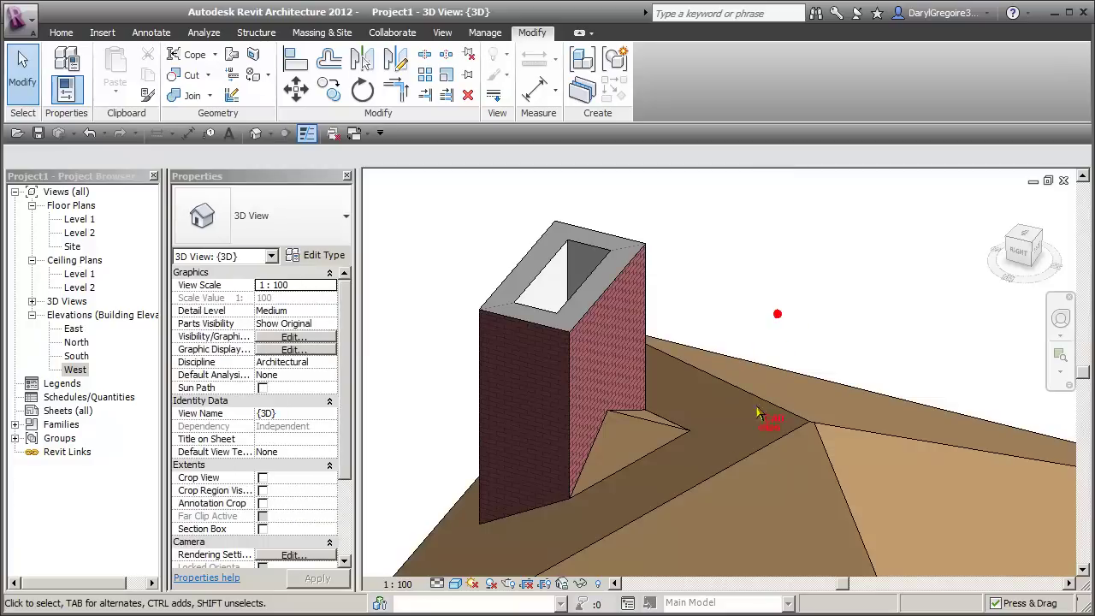
pyautogui.scroll(3, 633, 342)
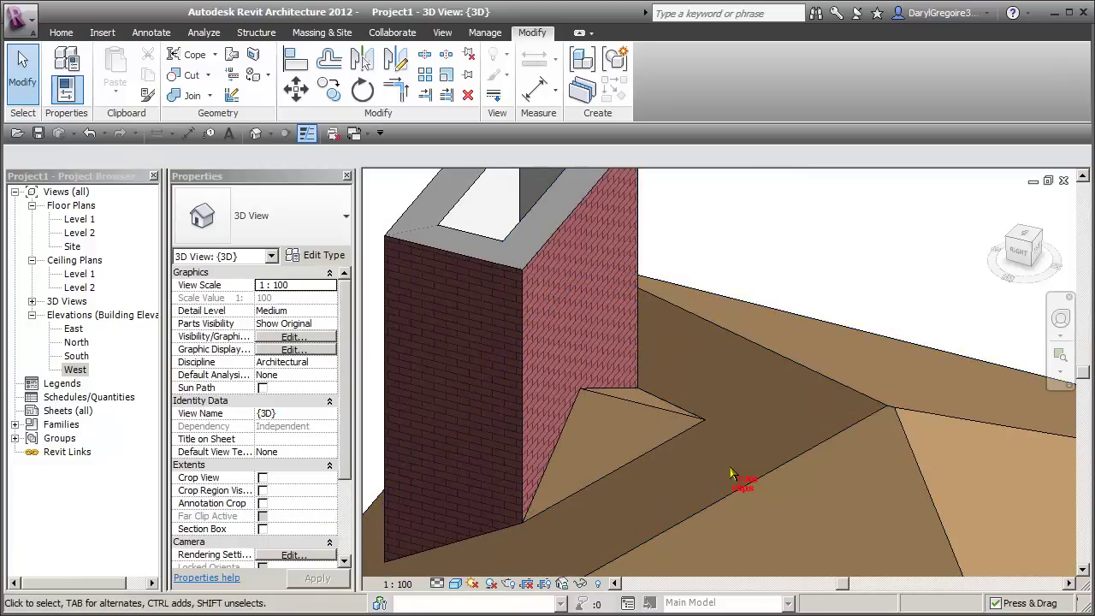
pyautogui.moveTo(731, 476); pyautogui.dragTo(772, 379, button='middle')
pyautogui.click(715, 321)
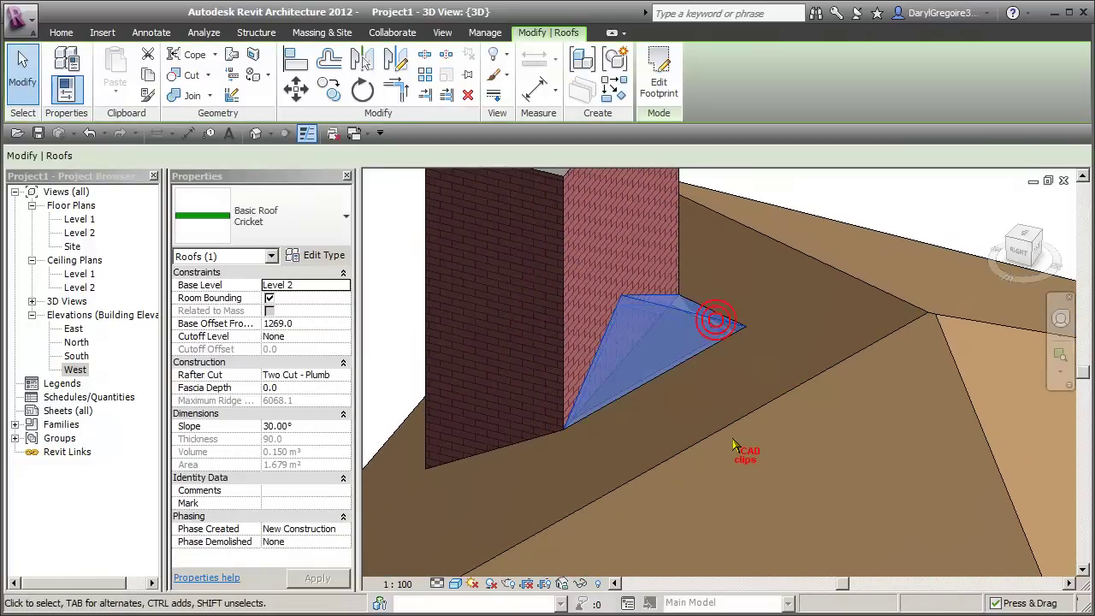
pyautogui.keyDown('shift'); pyautogui.moveTo(732, 447); pyautogui.dragTo(820, 484, button='middle'); pyautogui.keyUp('shift')
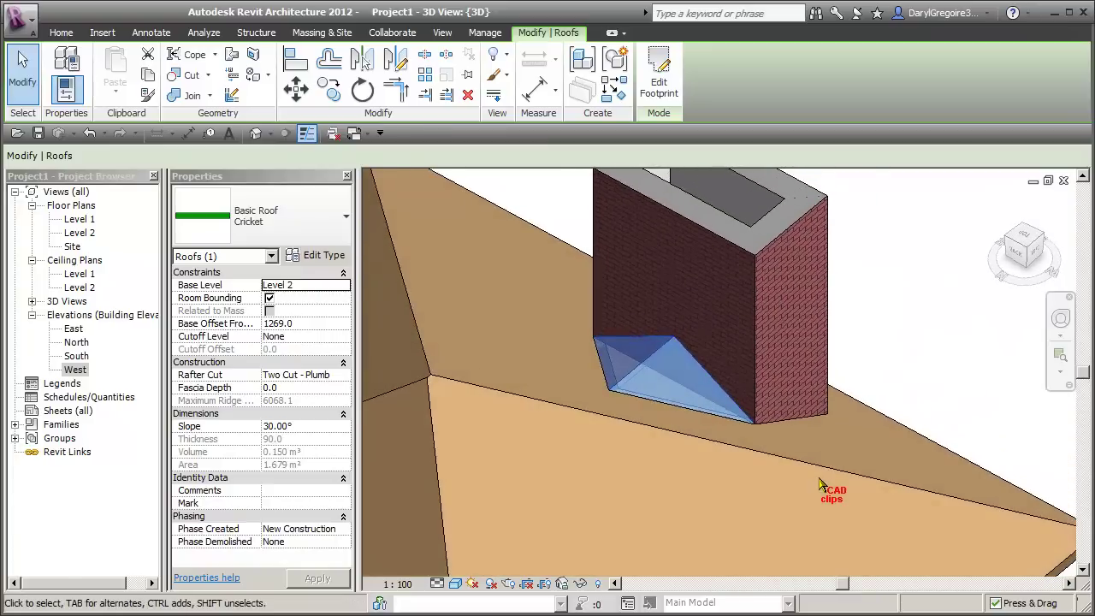
pyautogui.click(914, 337)
# Step: Open the Level 2 floor plan and set its visual style to Hidden Line around the chimney
pyautogui.hotkey('ctrl', 'Tab')
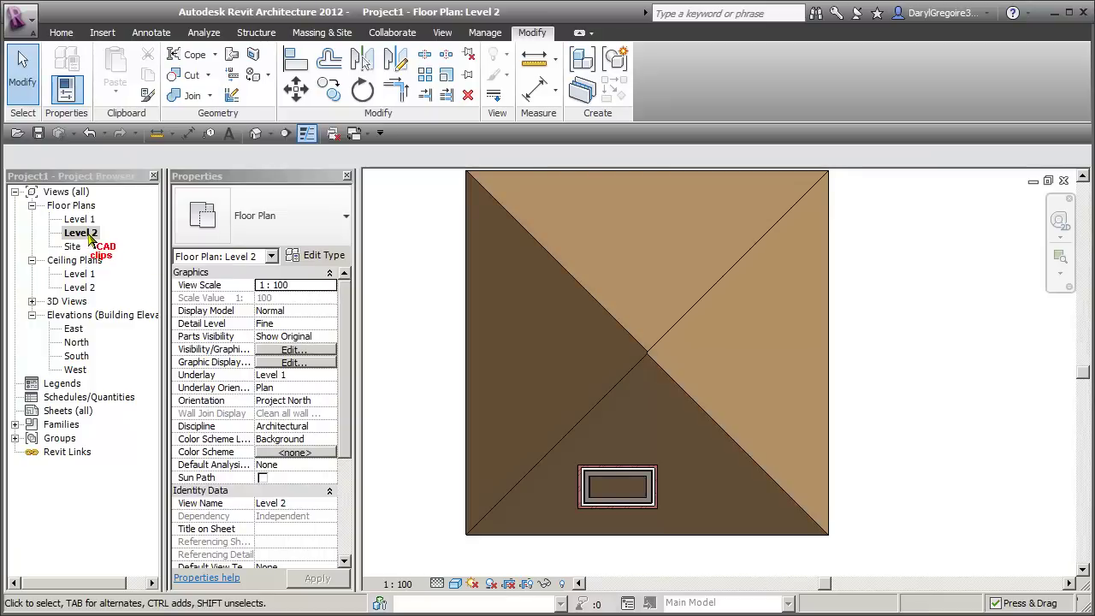
pyautogui.scroll(5, 633, 503)
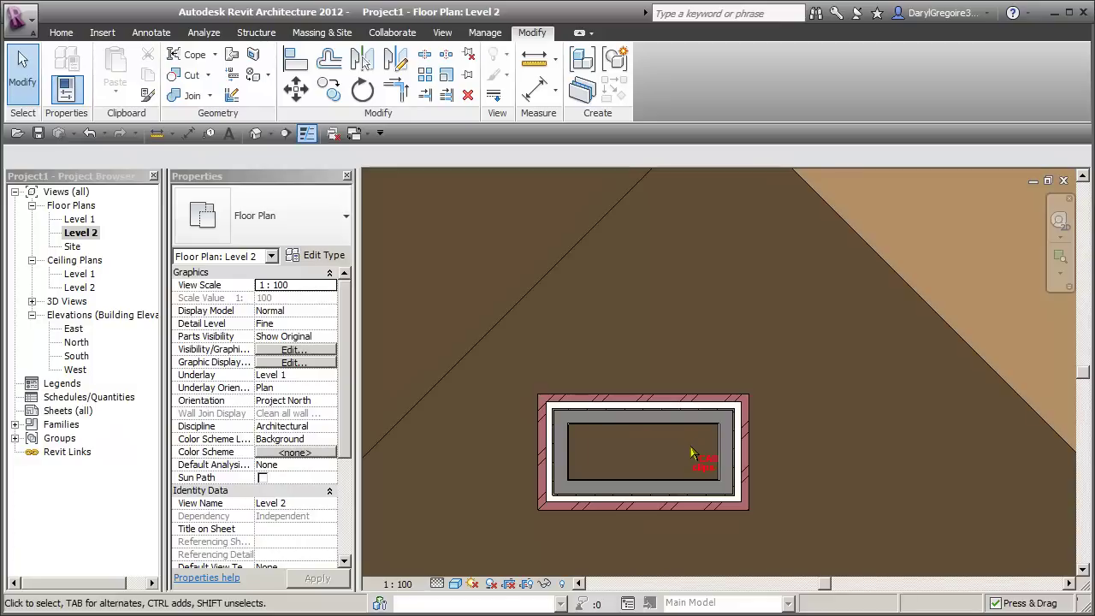
pyautogui.moveTo(690, 450); pyautogui.dragTo(689, 454, button='middle')
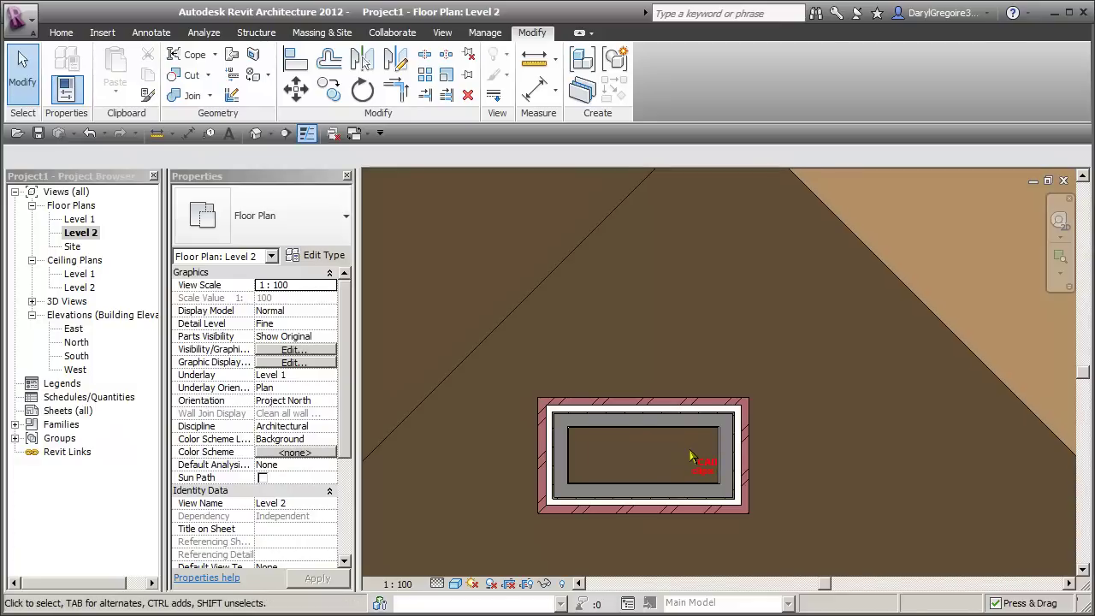
pyautogui.click(455, 584)
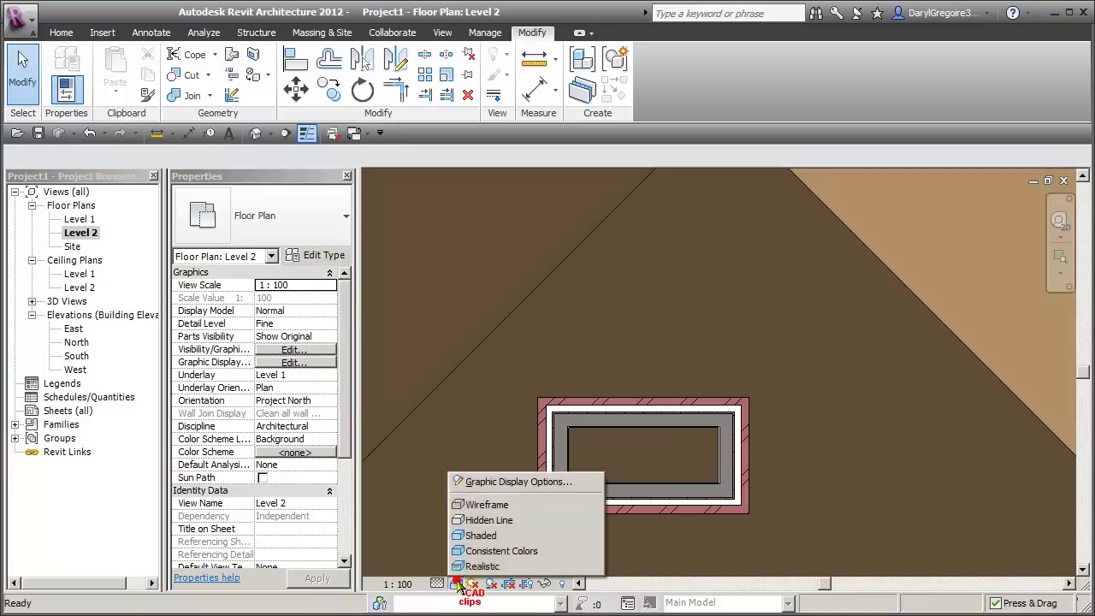
pyautogui.click(513, 520)
pyautogui.scroll(2, 736, 447)
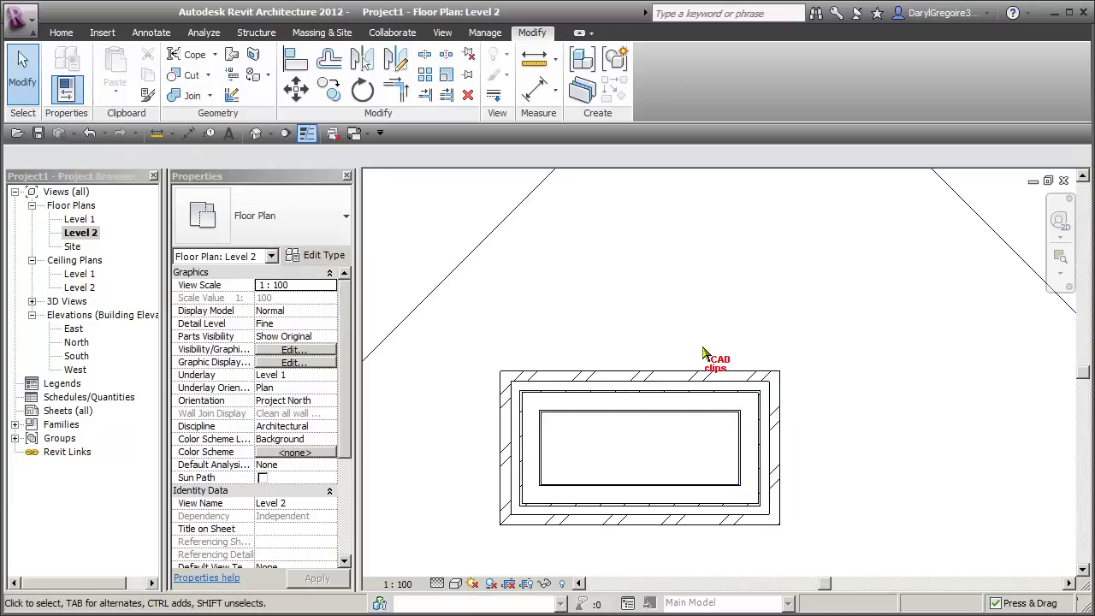
# Step: Place a reference plane by picking the outer face of the chimney's up-slope wall
pyautogui.click(61, 32)
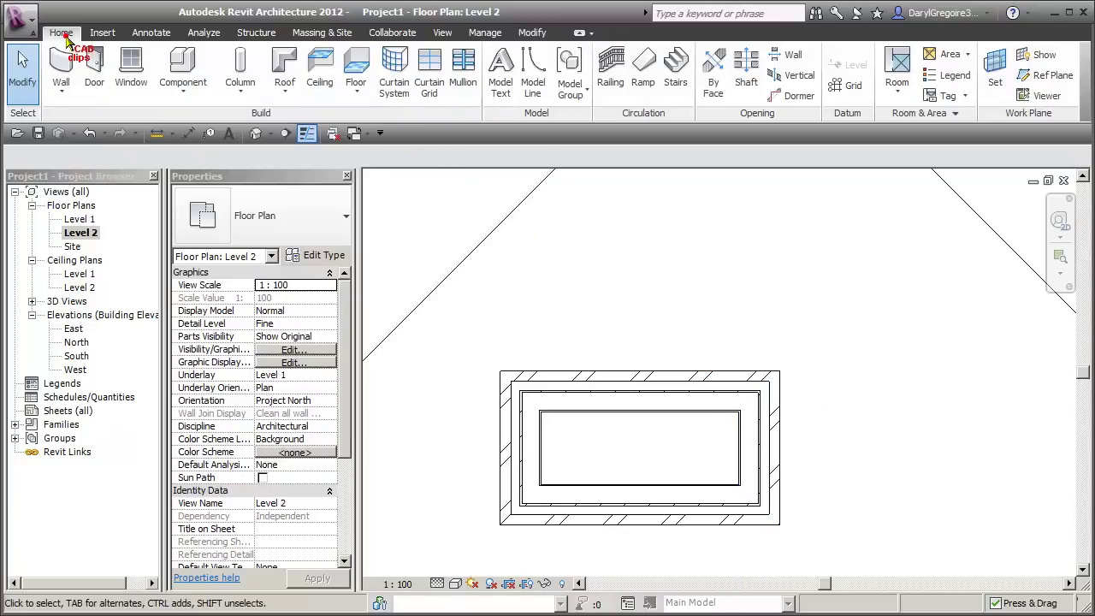
pyautogui.click(1061, 76)
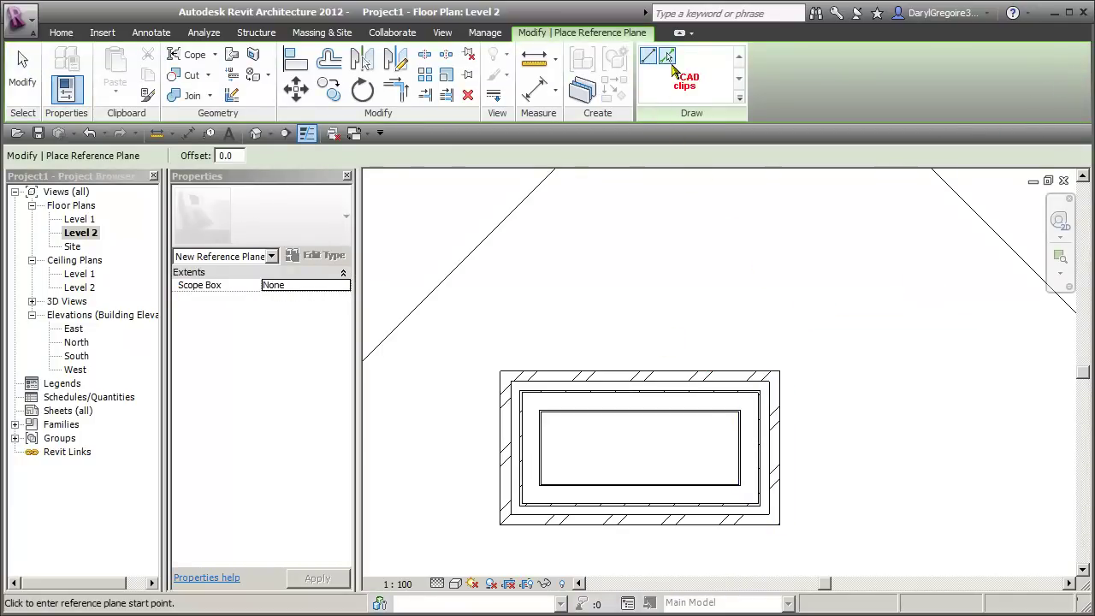
pyautogui.click(668, 57)
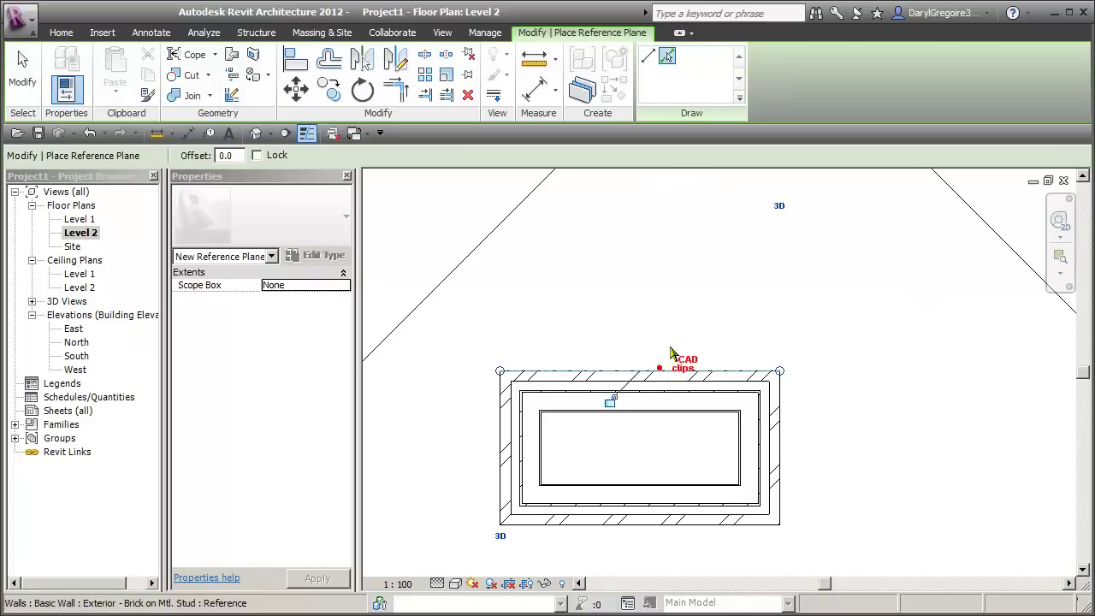
# Step: Draw a 45° reference plane from the chimney's upper-left corner up towards the roof peak, past the chimney's centre
pyautogui.click(649, 56)
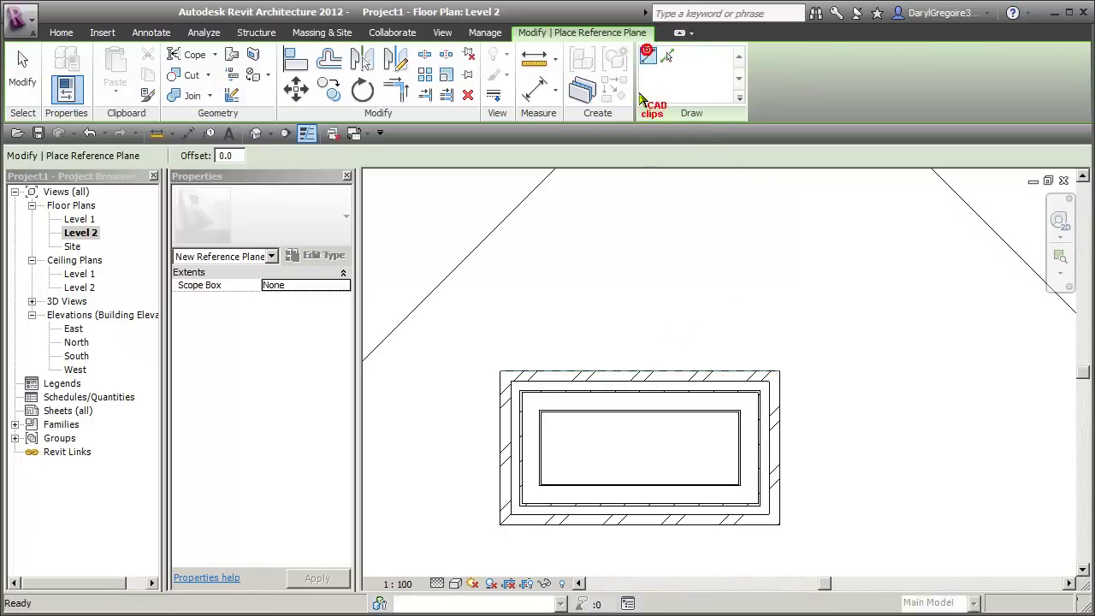
pyautogui.click(502, 374)
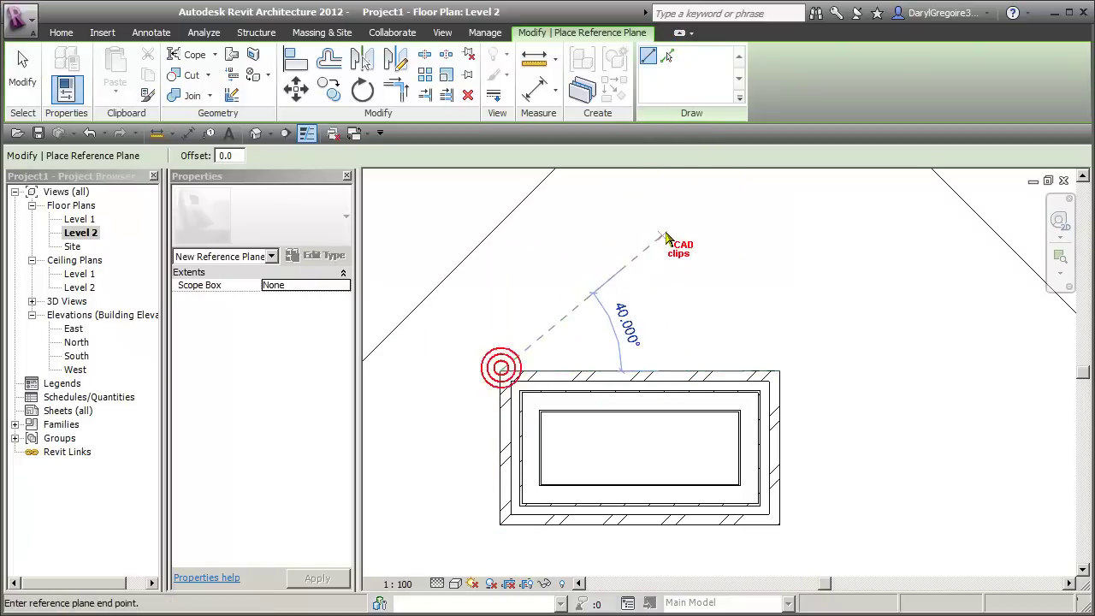
pyautogui.click(665, 210)
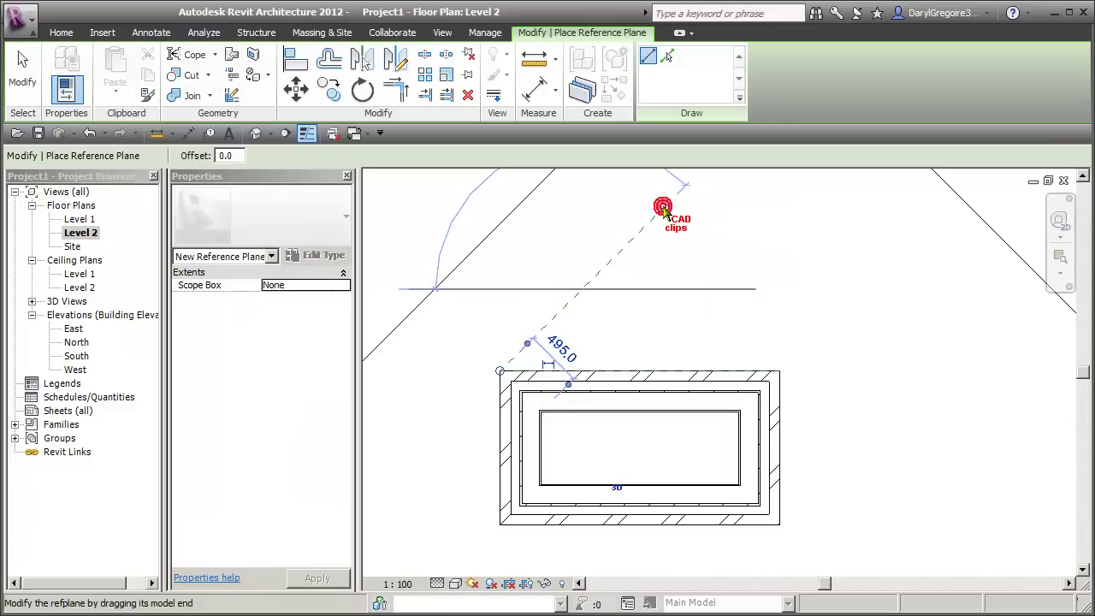
# Step: Draw a vertical reference plane from the midpoint of the chimney's up-slope wall towards the roof peak
pyautogui.click(640, 370)
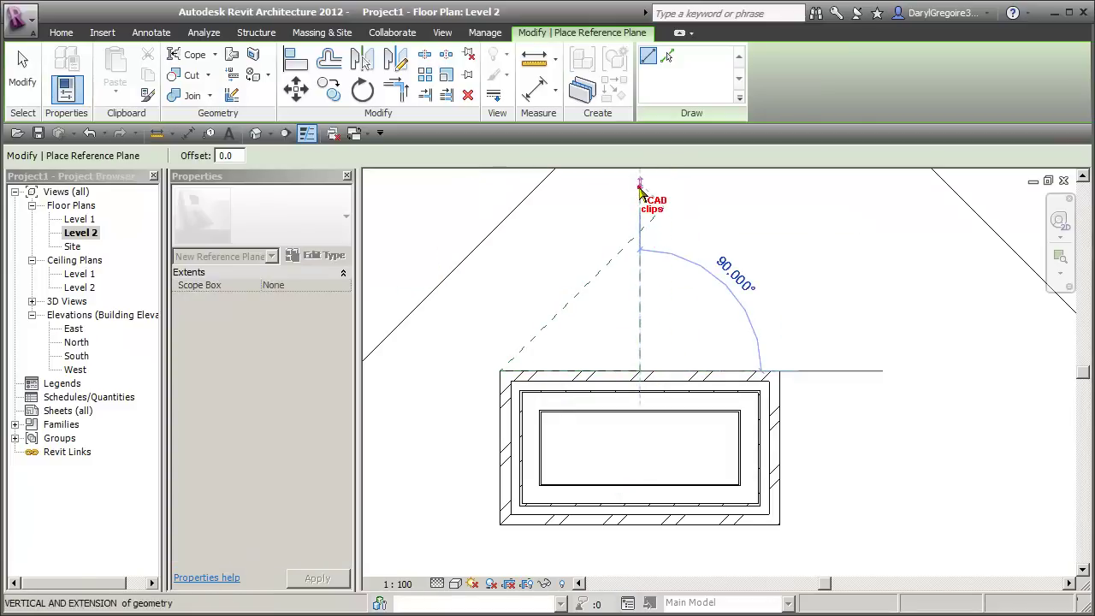
pyautogui.click(642, 192)
pyautogui.press('Escape')
pyautogui.press('Escape')
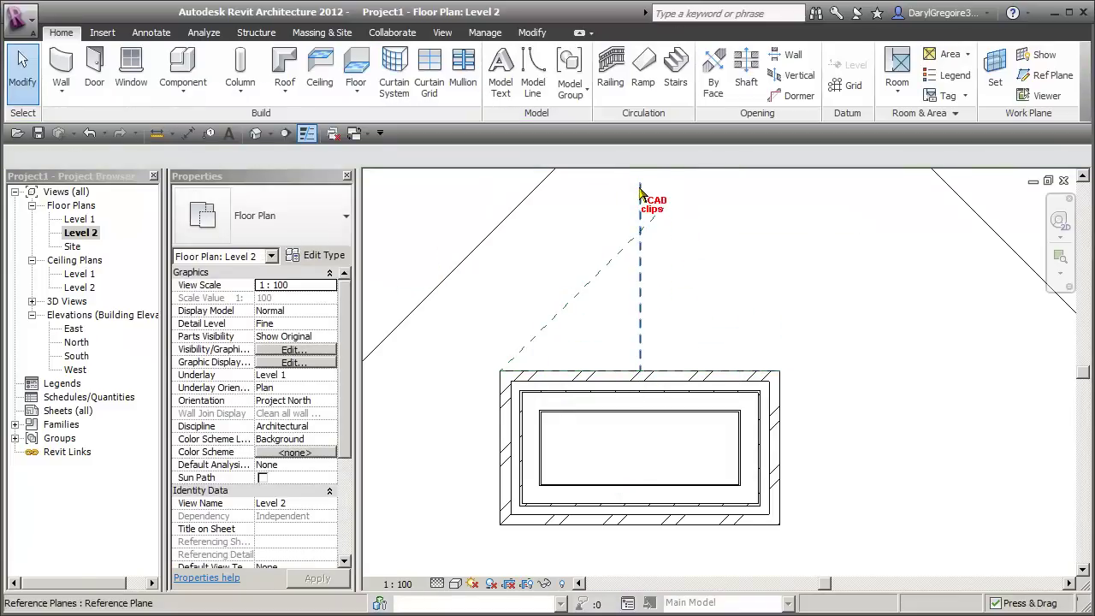
# Step: Mirror the 45° reference plane about the vertical centre reference plane
pyautogui.click(630, 248)
pyautogui.click(362, 60)
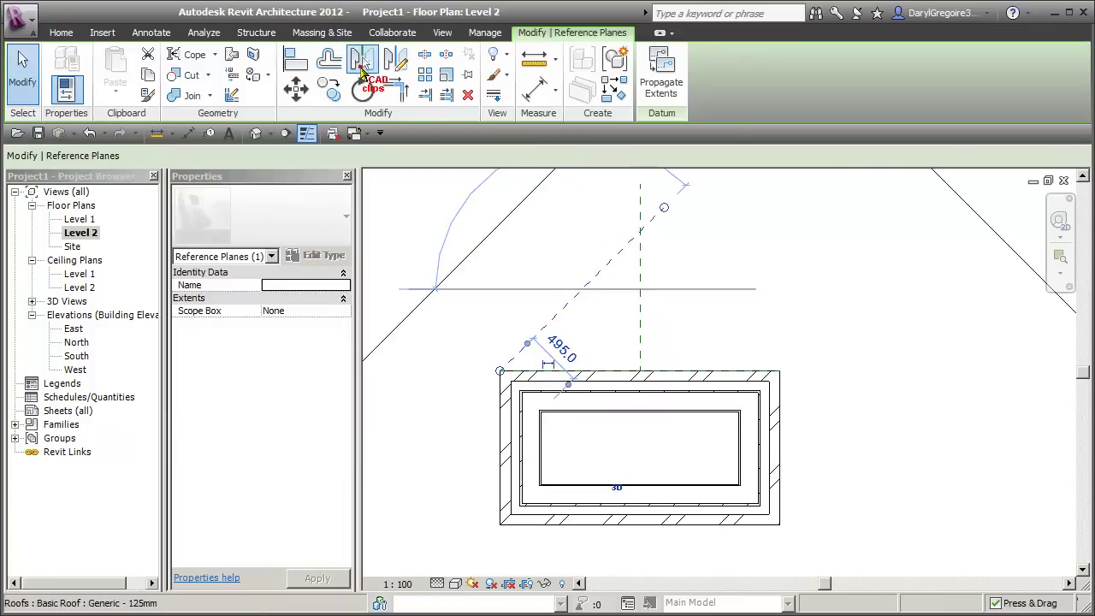
pyautogui.click(640, 282)
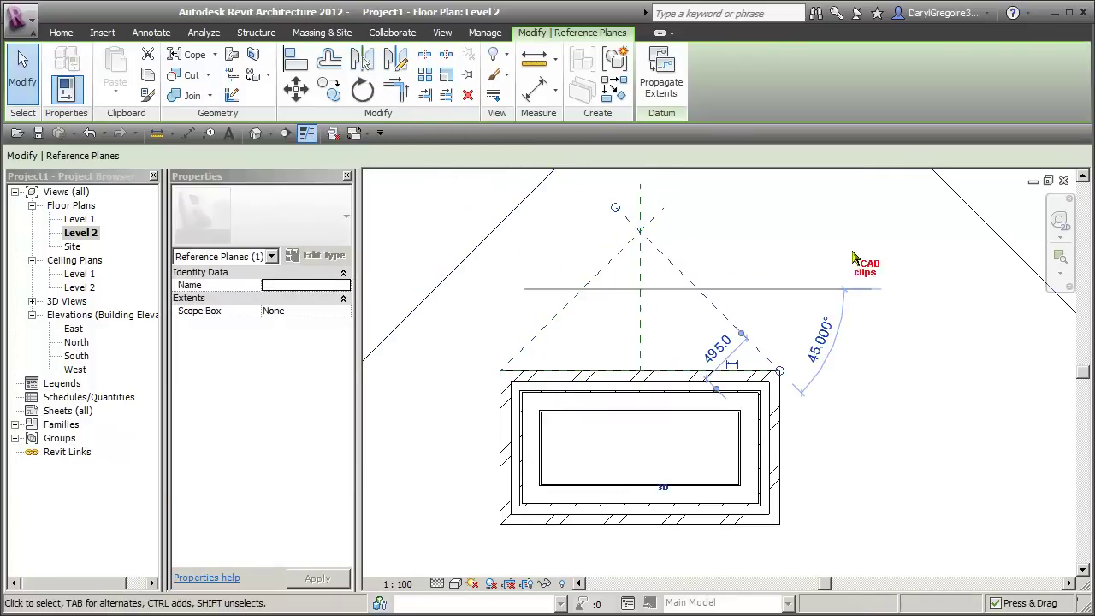
pyautogui.press('Escape')
# Step: Extend both ends of the horizontal reference plane slightly beyond the chimney's corners
pyautogui.scroll(-1, 818, 248)
pyautogui.scroll(-2, 817, 248)
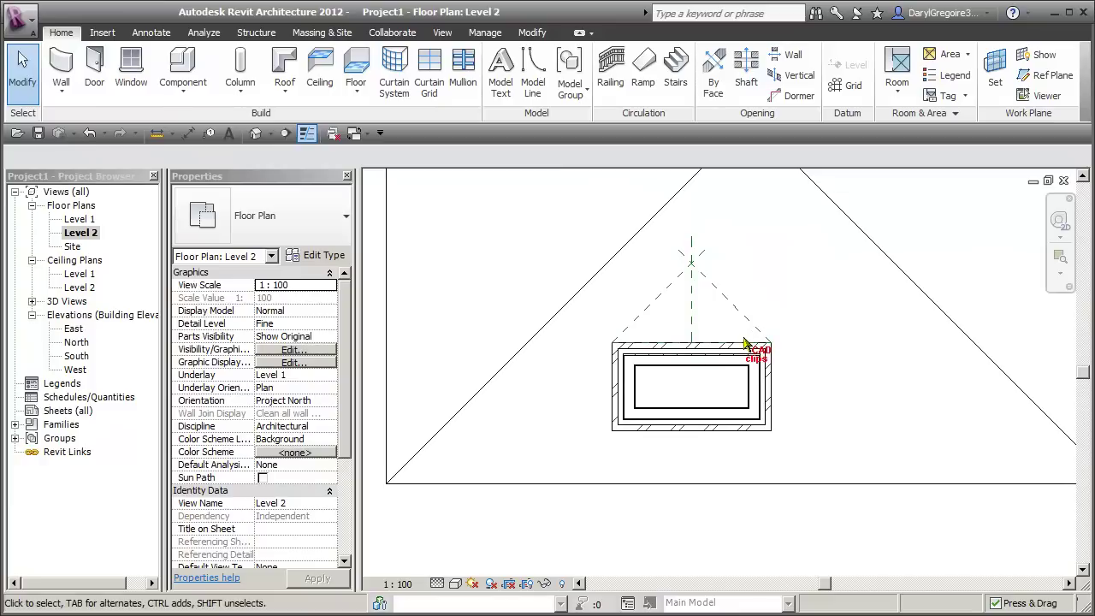
pyautogui.press('Tab')
pyautogui.press('Tab')
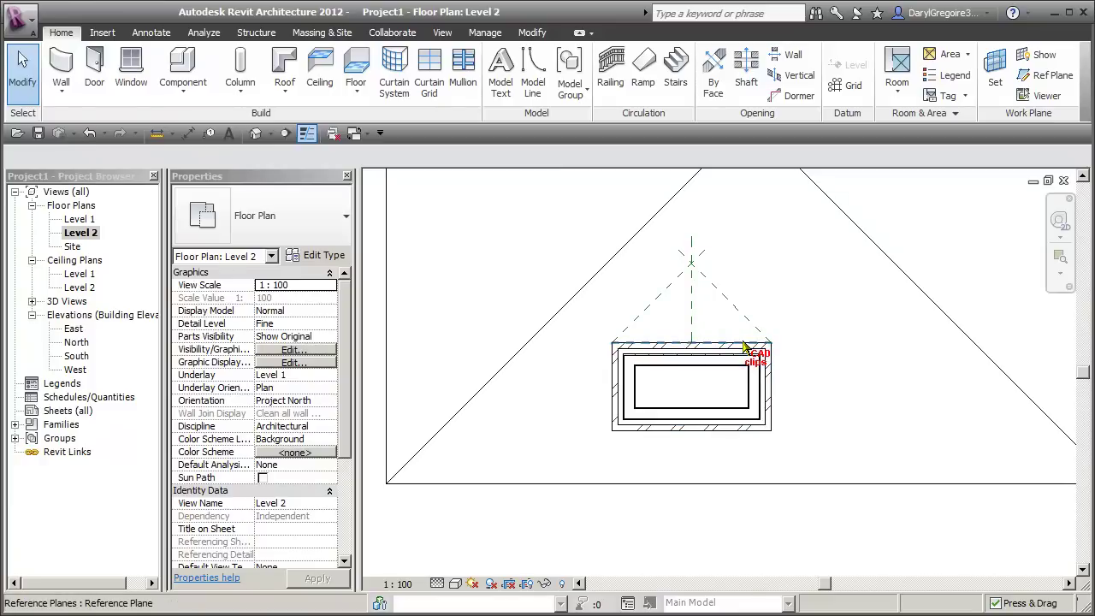
pyautogui.click(745, 346)
pyautogui.moveTo(781, 345); pyautogui.dragTo(784, 343)
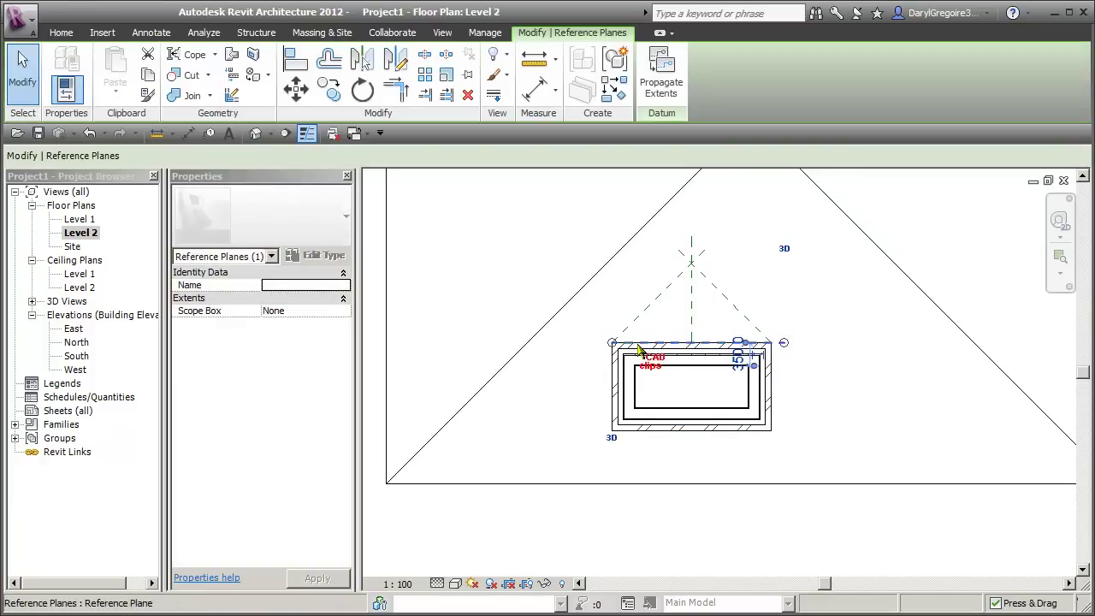
pyautogui.moveTo(612, 343); pyautogui.dragTo(595, 348)
pyautogui.click(787, 317)
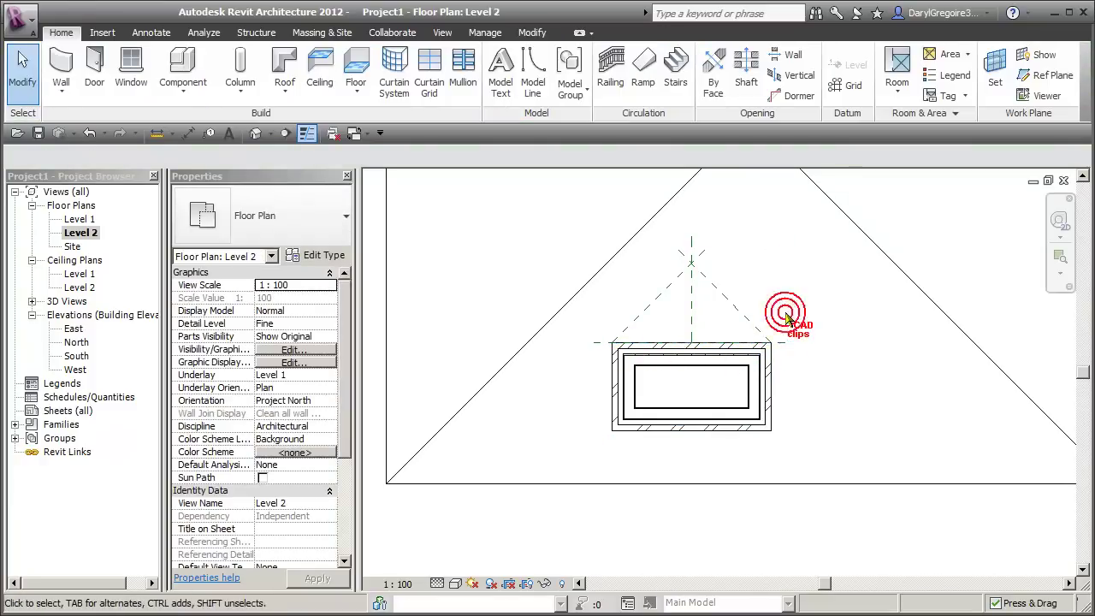
# Step: Check the main roof's type and the chimney corner where the diagonal and horizontal reference planes meet
pyautogui.click(572, 297)
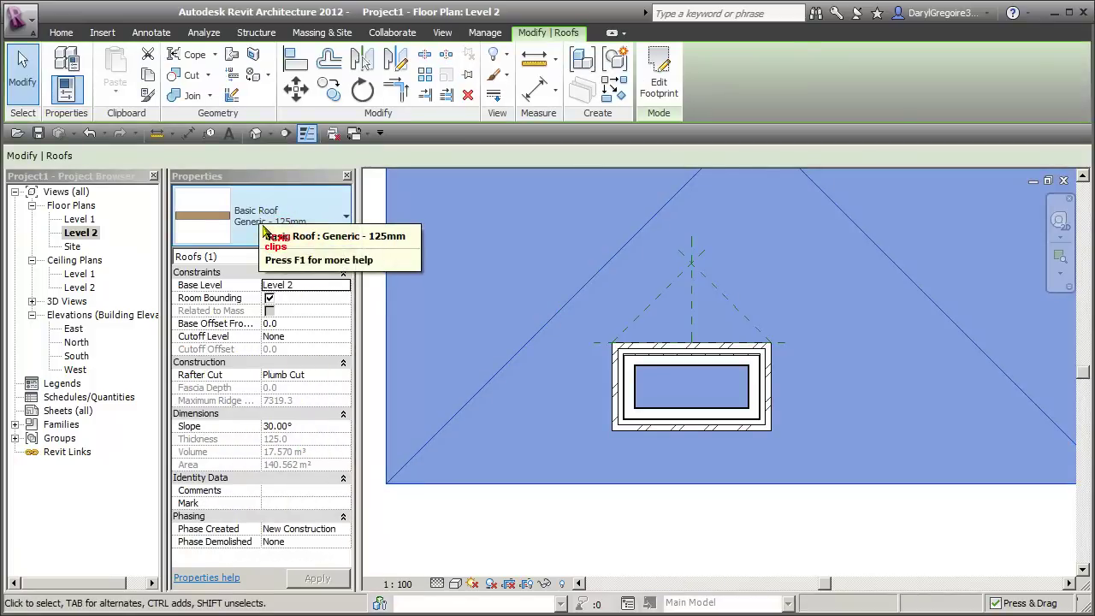
pyautogui.click(532, 505)
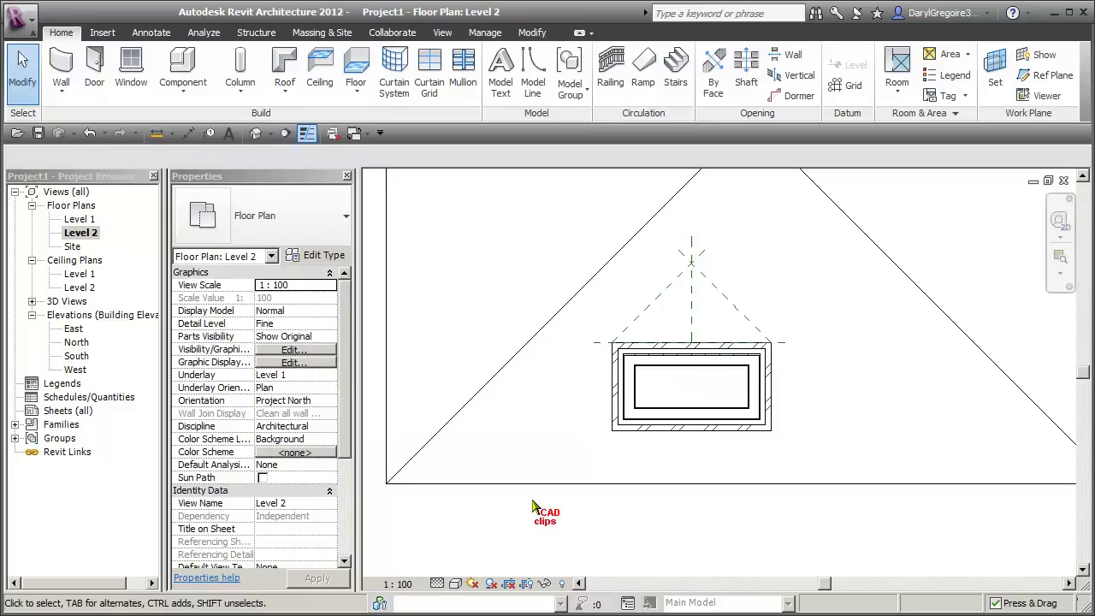
pyautogui.scroll(3, 542, 440)
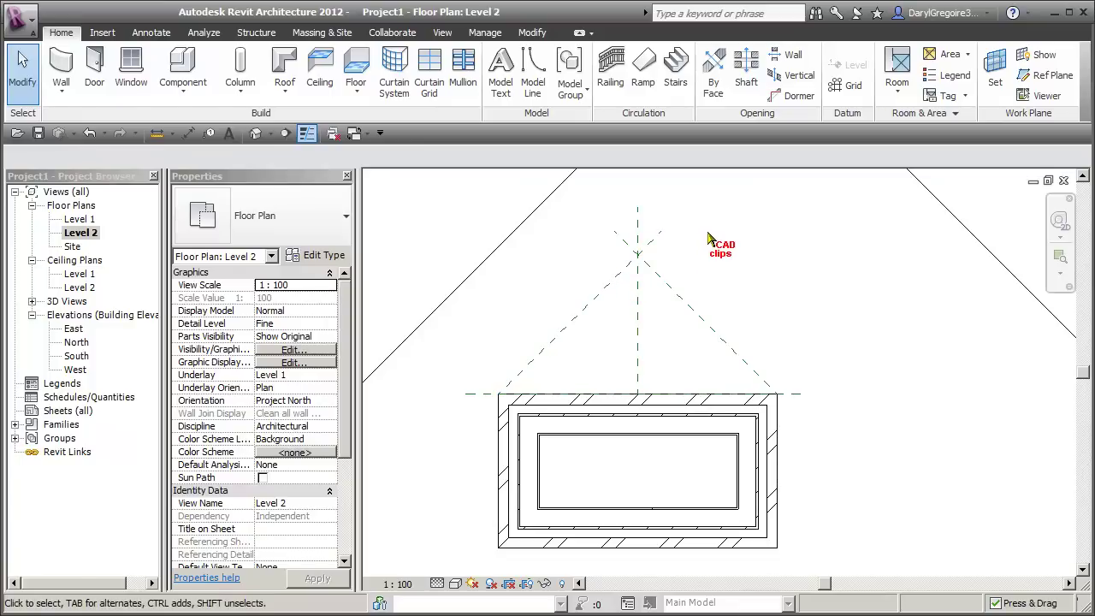
pyautogui.scroll(5, 777, 393)
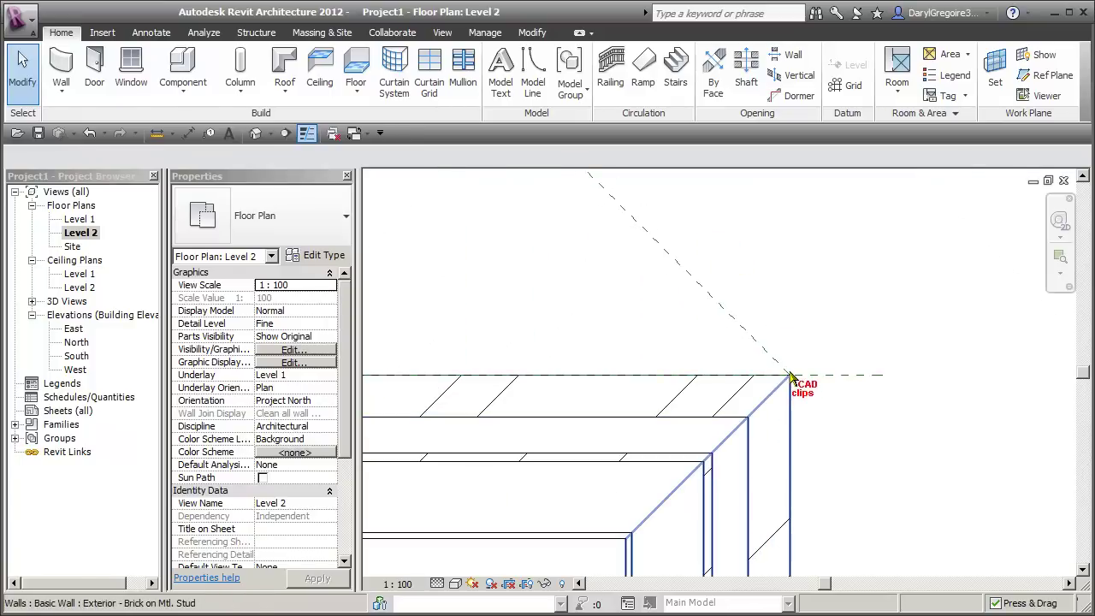
pyautogui.scroll(-5, 792, 376)
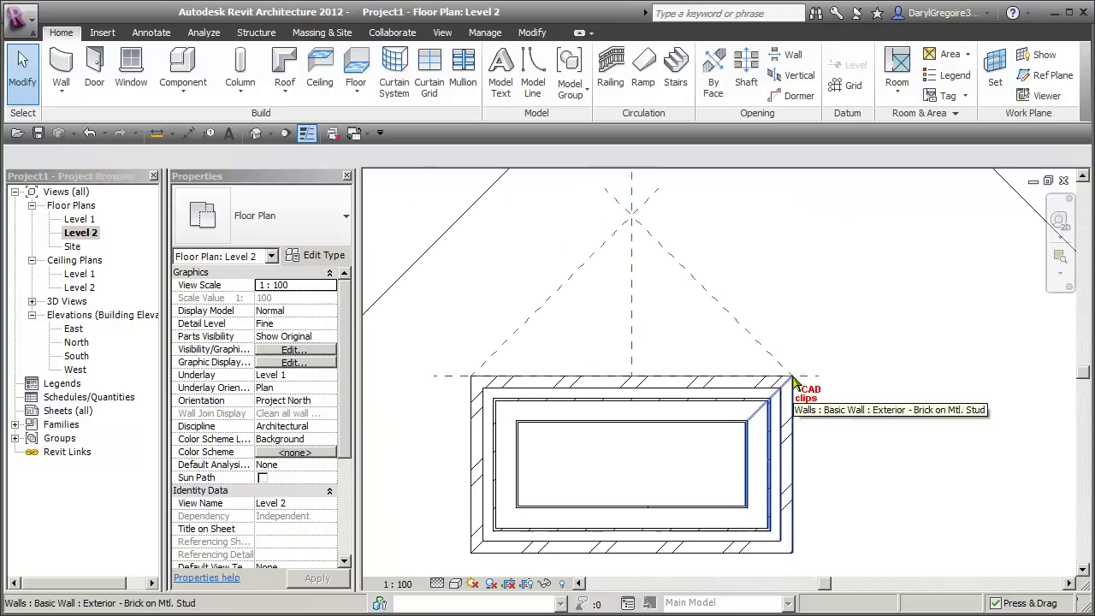
# Step: Move both diagonal reference planes 2 mm straight up, away from the chimney, and check the gap at the corner
pyautogui.click(741, 349)
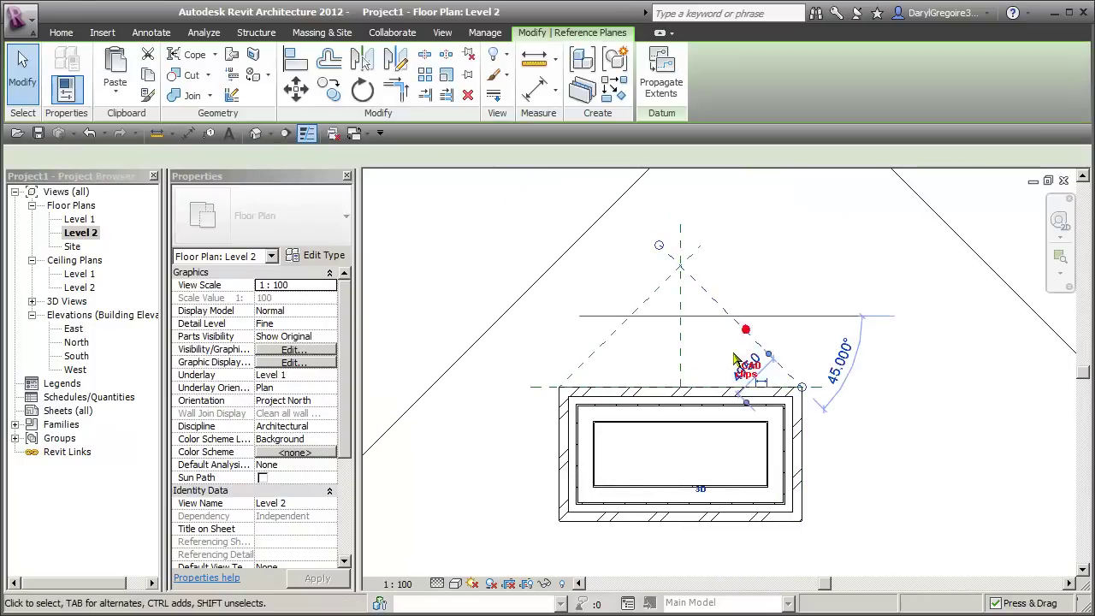
pyautogui.keyDown('ctrl'); pyautogui.click(650, 310); pyautogui.keyUp('ctrl')
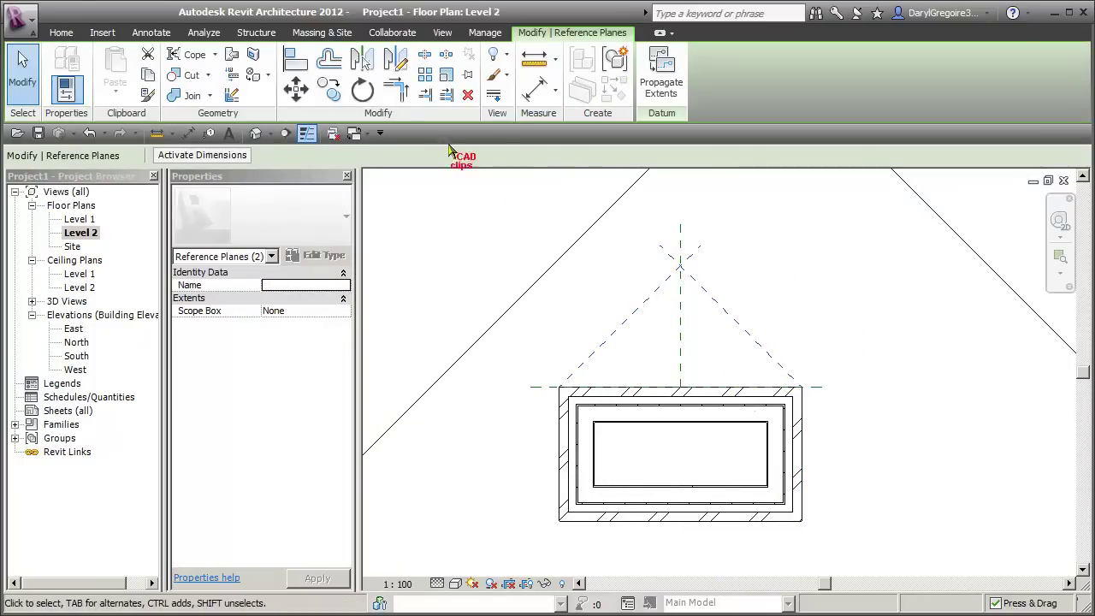
pyautogui.click(299, 91)
pyautogui.click(517, 366)
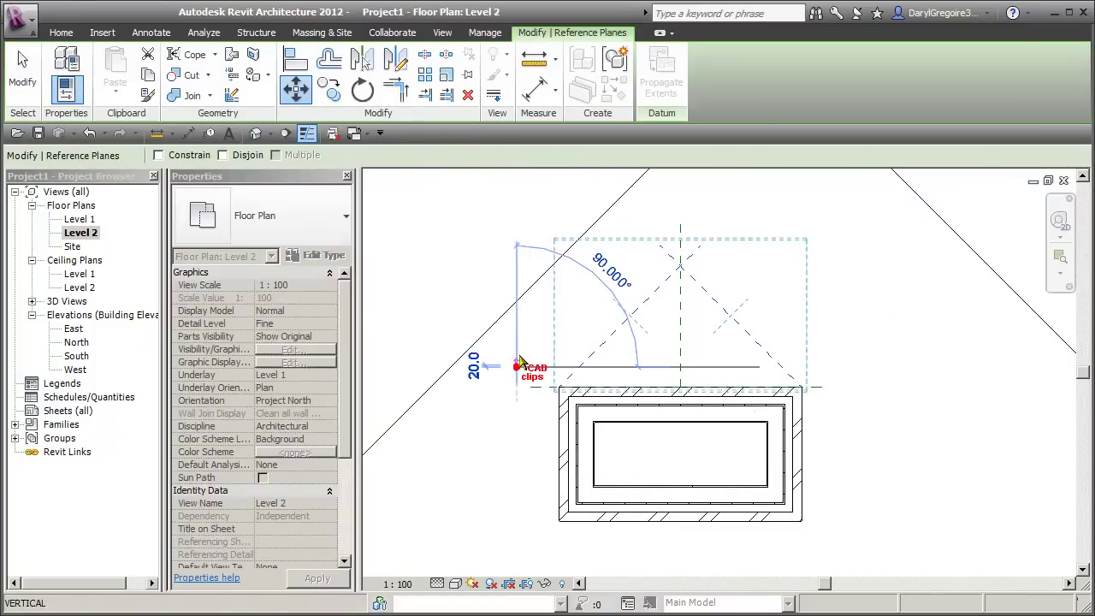
pyautogui.write('2')
pyautogui.press('Return')
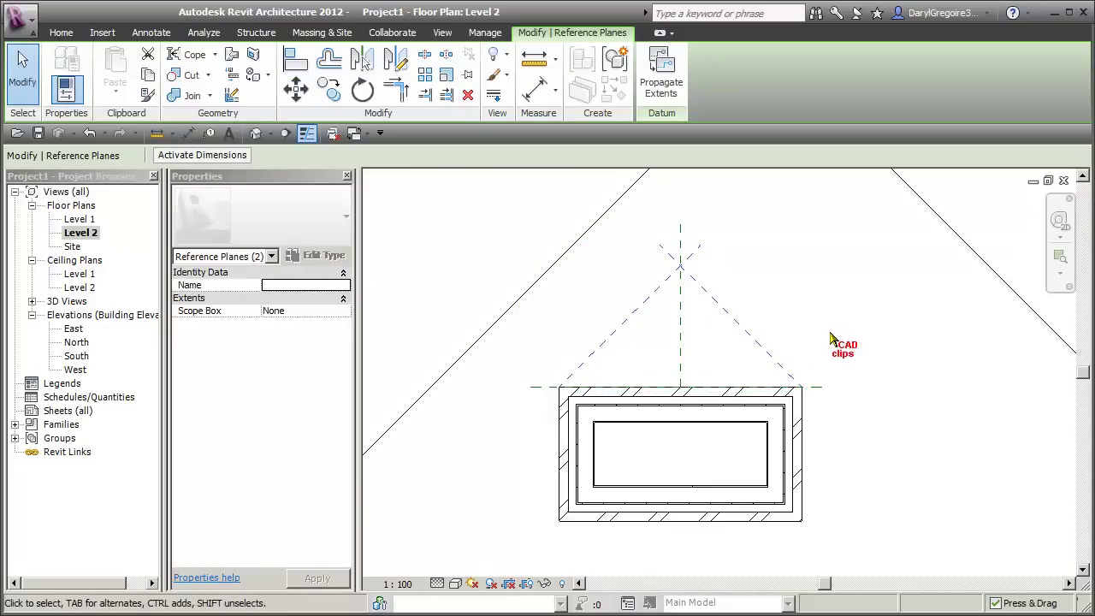
pyautogui.press('Escape')
pyautogui.scroll(5, 796, 376)
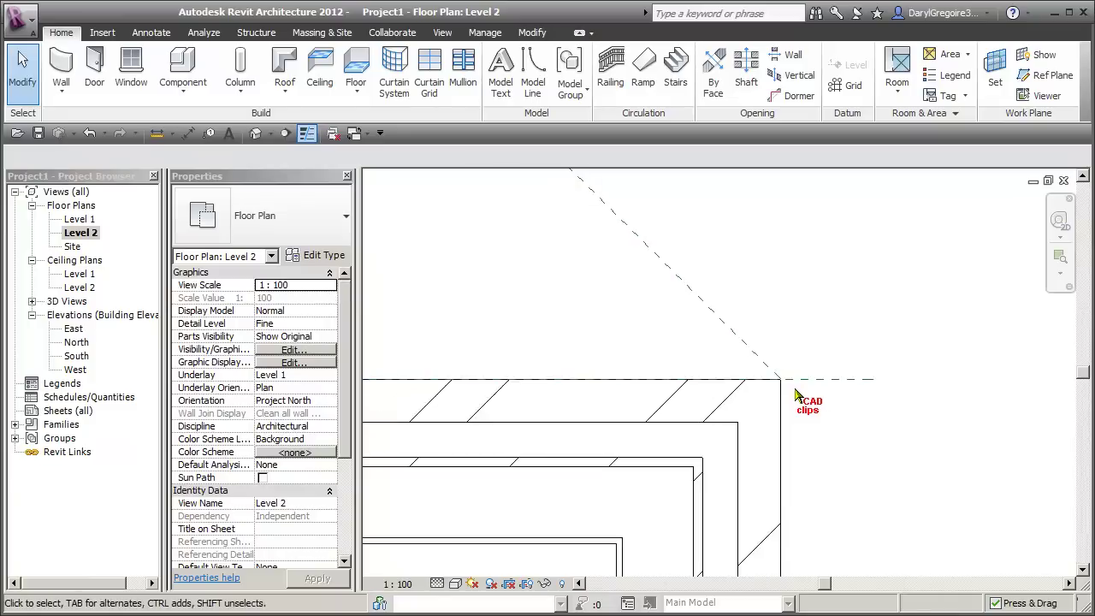
pyautogui.scroll(3, 758, 372)
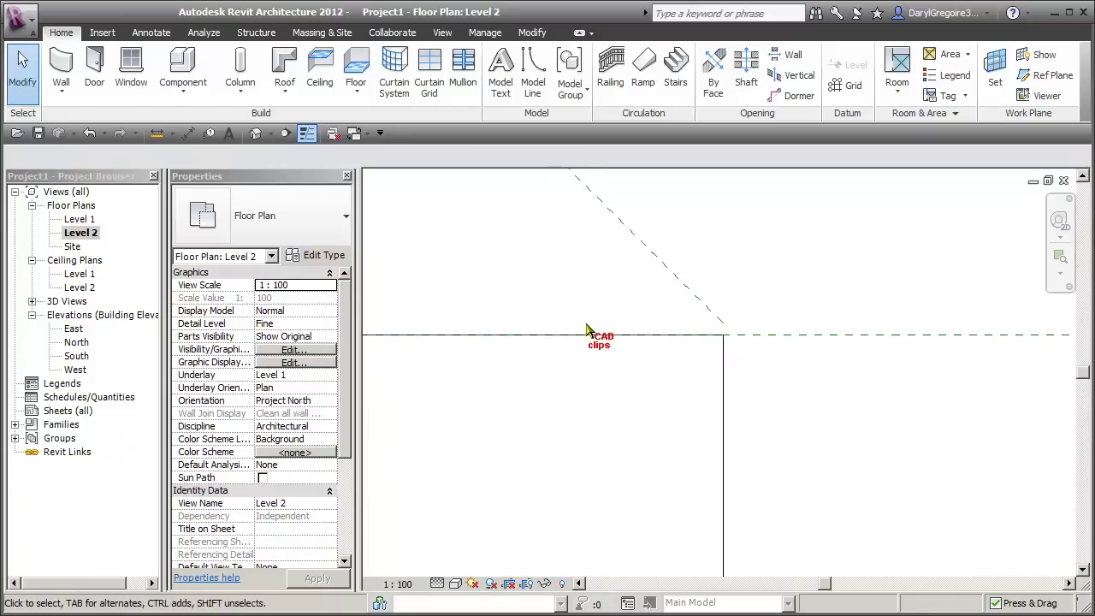
# Step: Start a roof by footprint on Level 2 and create boundary lines from the two diagonal and the horizontal reference planes
pyautogui.scroll(-2, 587, 331)
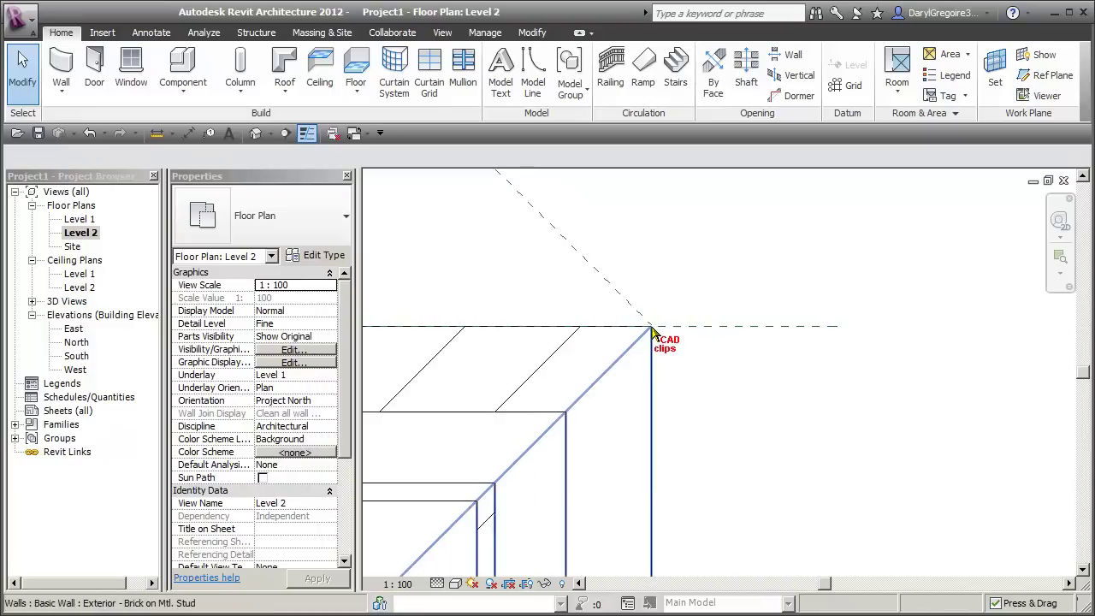
pyautogui.moveTo(648, 328); pyautogui.dragTo(895, 384, button='middle')
pyautogui.scroll(-3, 772, 374)
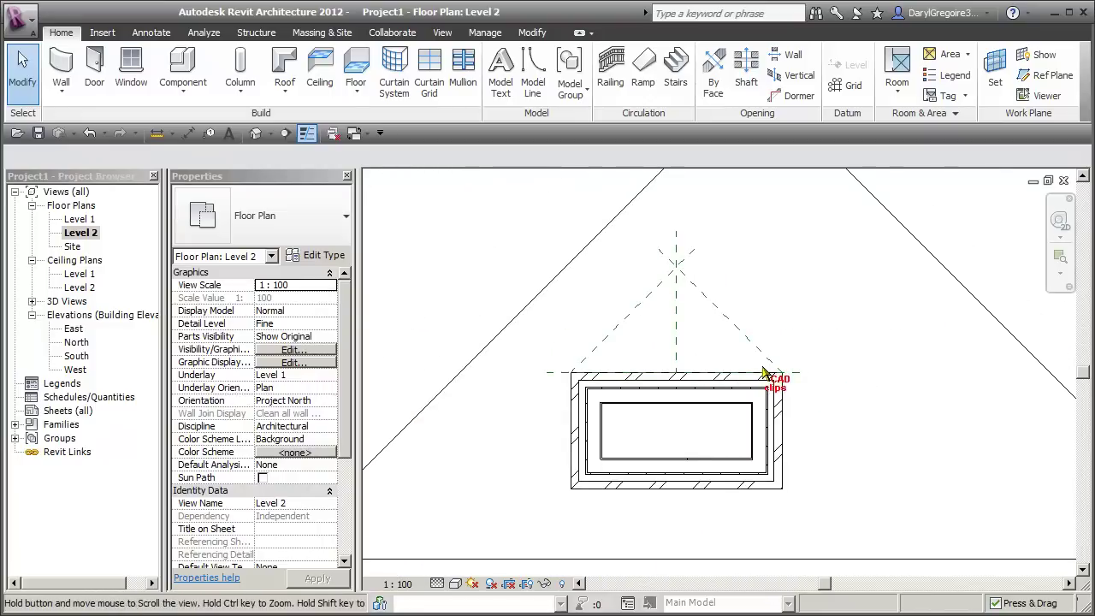
pyautogui.click(286, 68)
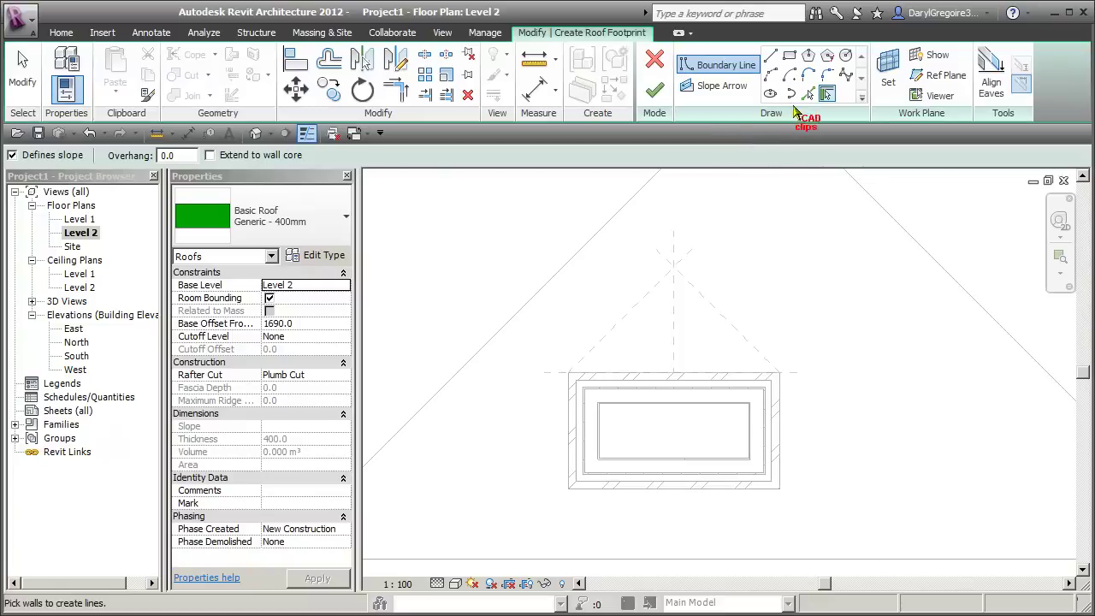
pyautogui.click(807, 95)
pyautogui.click(692, 310)
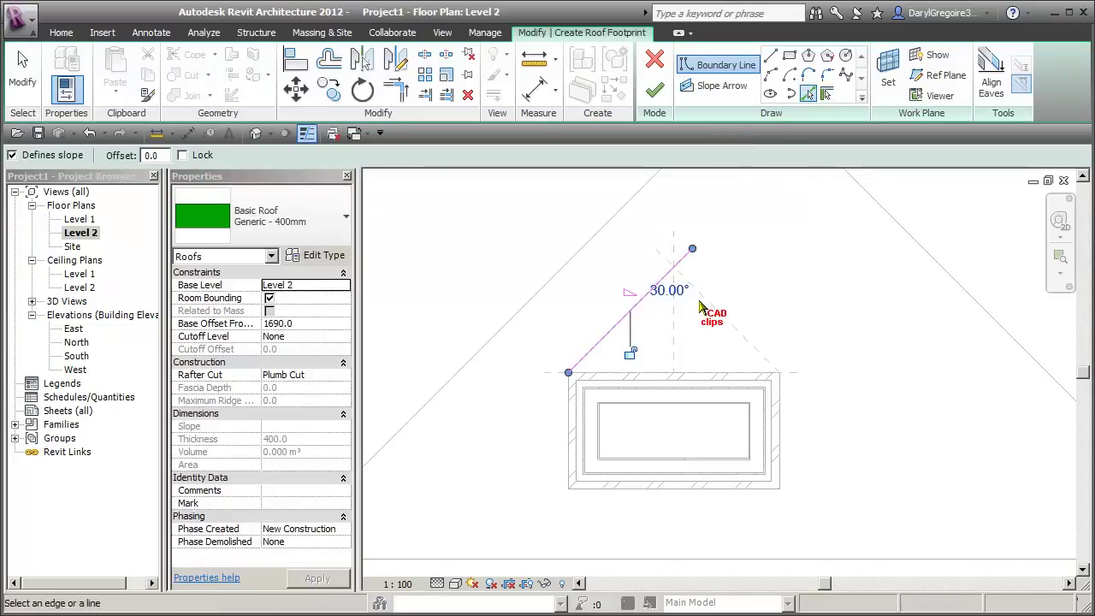
pyautogui.click(706, 306)
pyautogui.click(791, 375)
# Step: Draw a short vertical boundary line at the chimney's right rear corner, from the diagonal's end down across the horizontal line
pyautogui.click(771, 57)
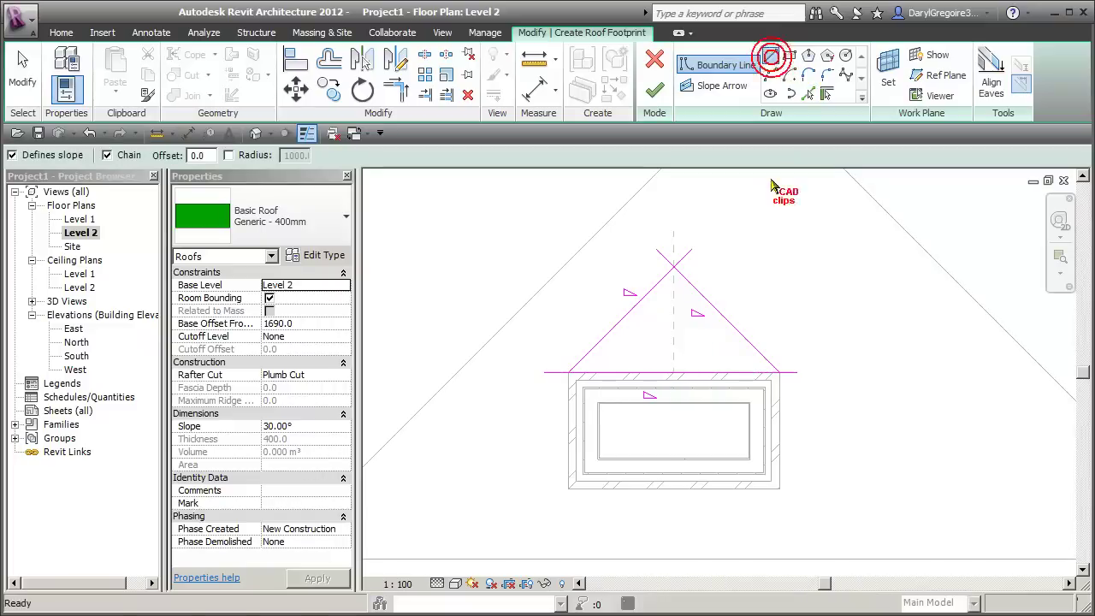
pyautogui.scroll(5, 783, 365)
pyautogui.scroll(4, 780, 366)
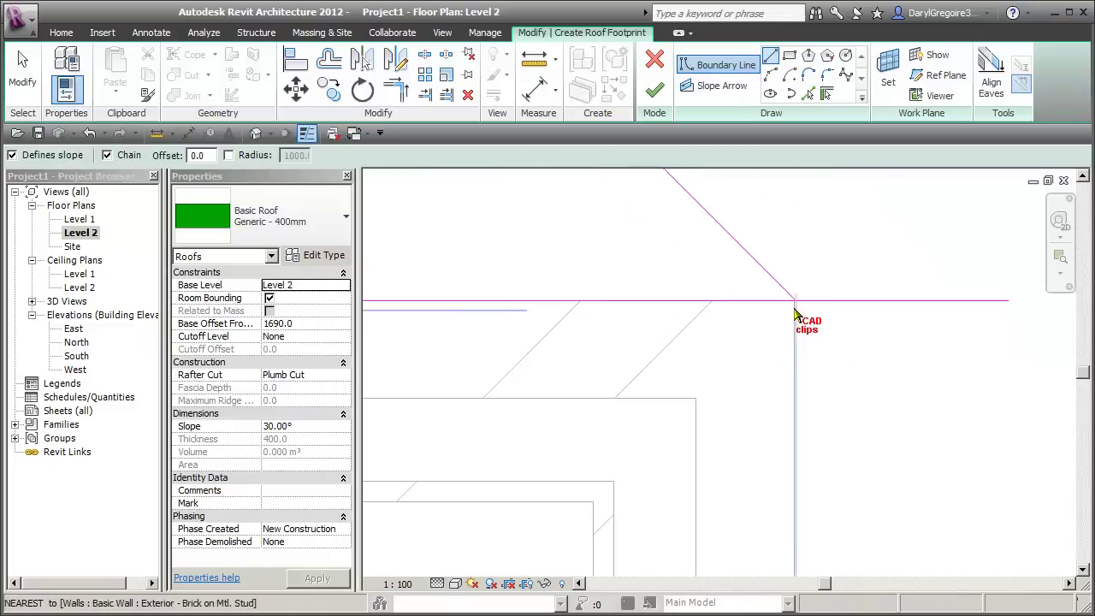
pyautogui.click(791, 276)
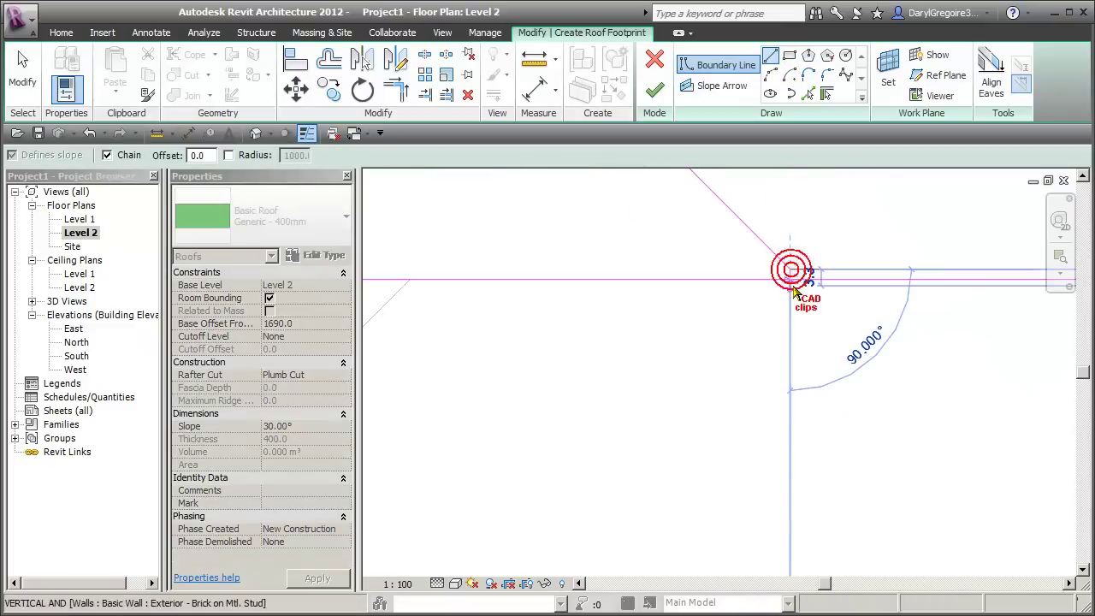
pyautogui.press('Escape')
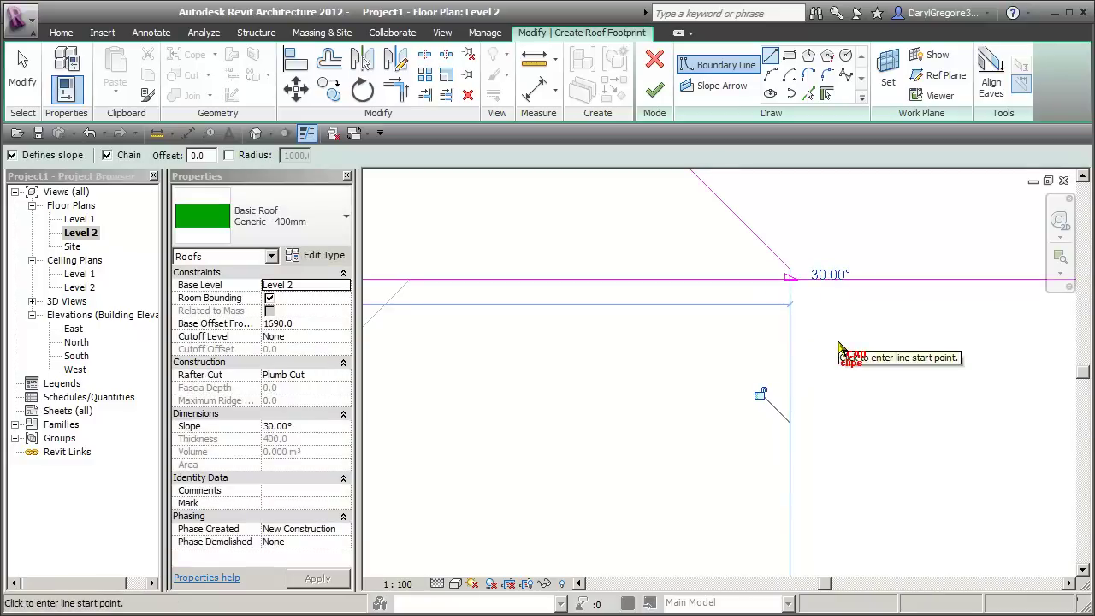
pyautogui.press('Escape')
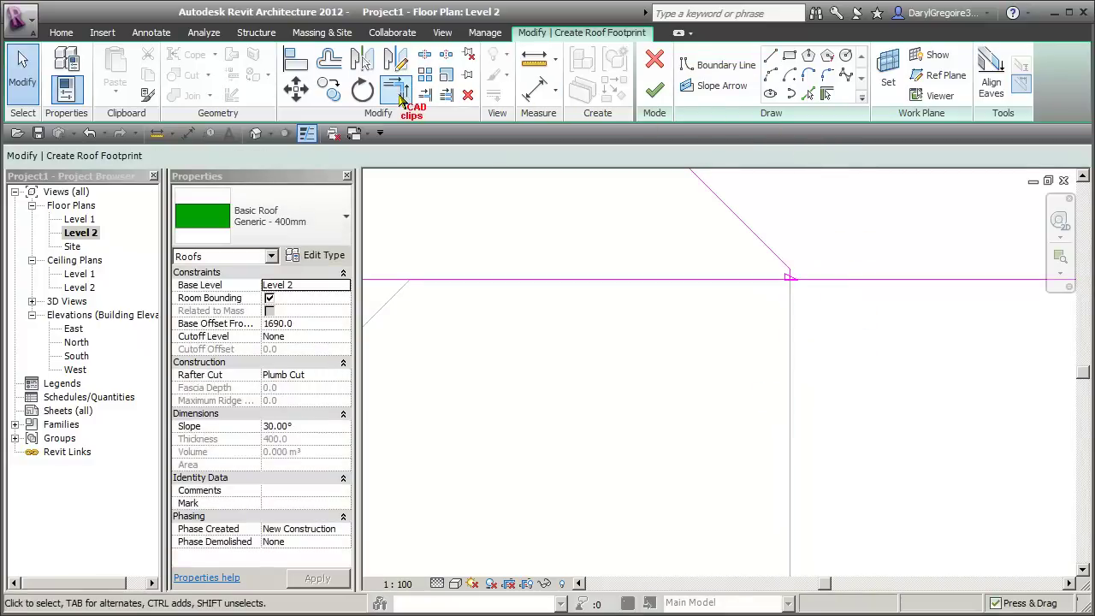
# Step: Trim the horizontal and short vertical boundary lines to a corner at the chimney's right side, and check the short line's properties
pyautogui.click(398, 92)
pyautogui.click(719, 280)
pyautogui.click(788, 275)
pyautogui.scroll(2, 824, 296)
pyautogui.press('Escape')
pyautogui.press('Escape')
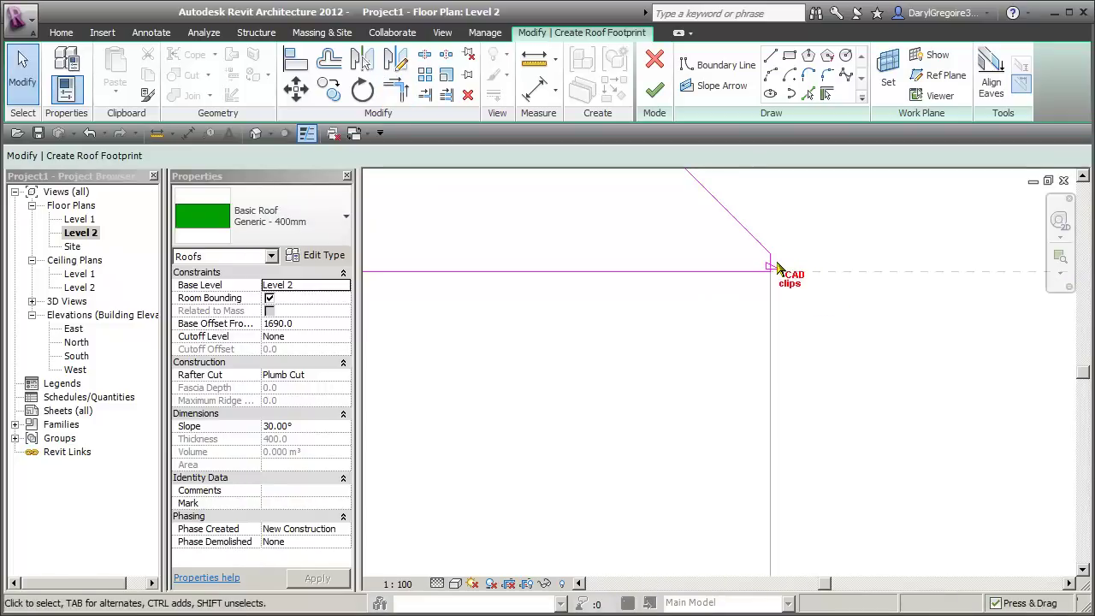
pyautogui.click(774, 267)
pyautogui.scroll(-2, 819, 336)
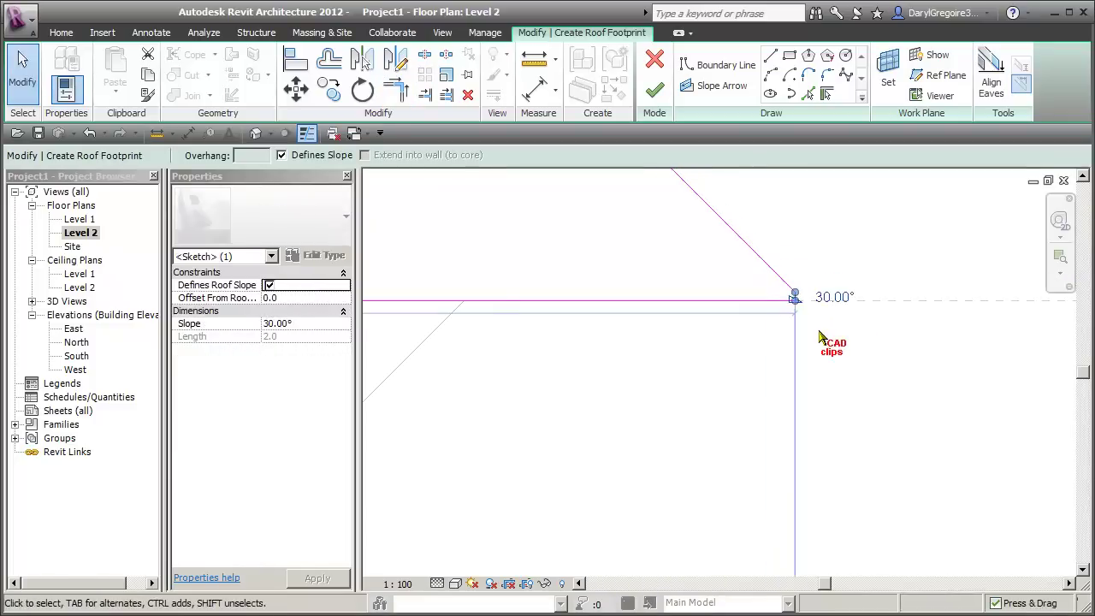
pyautogui.scroll(-4, 820, 338)
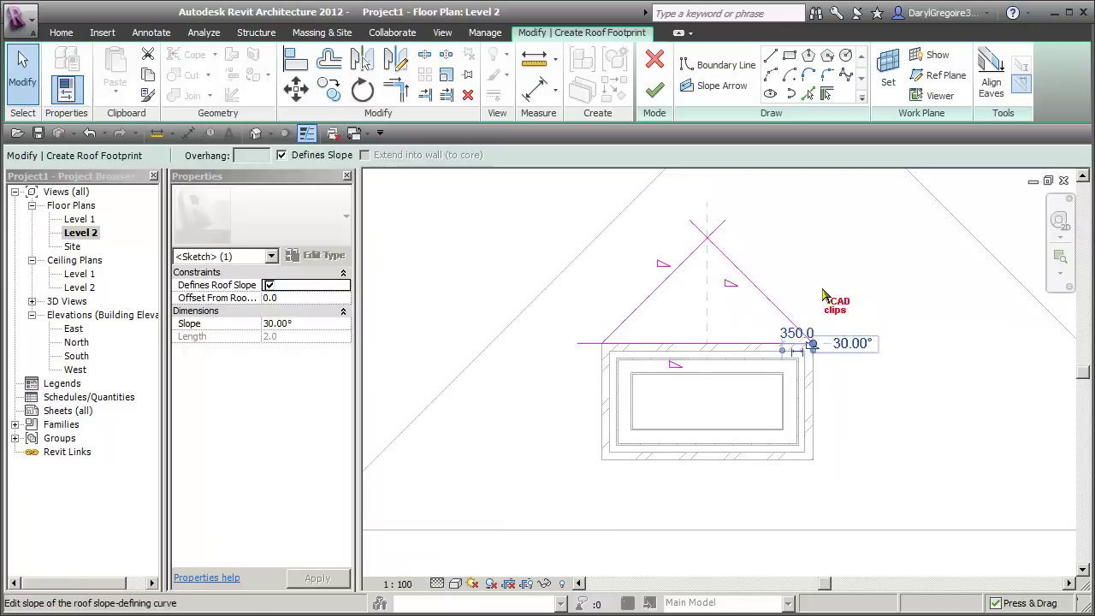
pyautogui.click(823, 274)
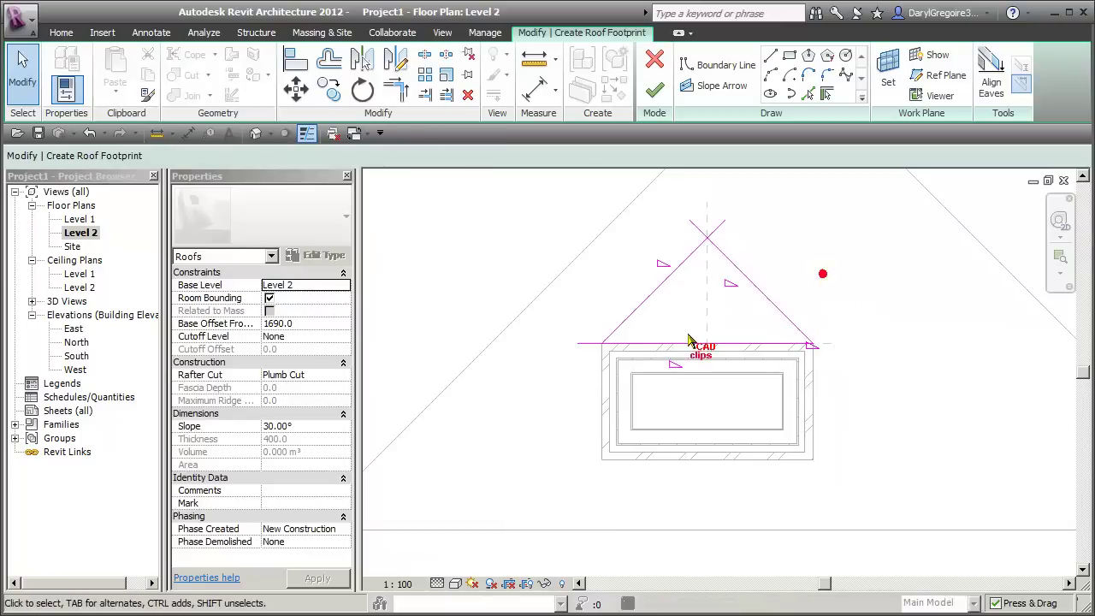
# Step: Replace the left diagonal boundary line by mirroring the right diagonal and its short vertical line about the vertical centre reference plane
pyautogui.click(633, 330)
pyautogui.press('Delete')
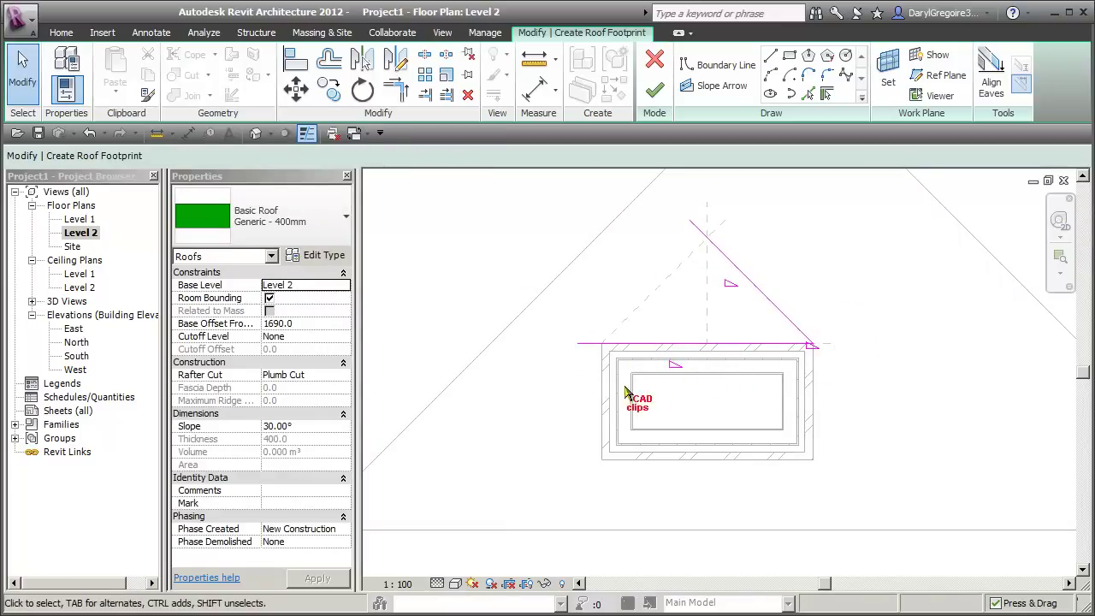
pyautogui.moveTo(656, 411)
pyautogui.mouseDown()
pyautogui.moveTo(844, 218)
pyautogui.moveTo(811, 186)
pyautogui.mouseUp()
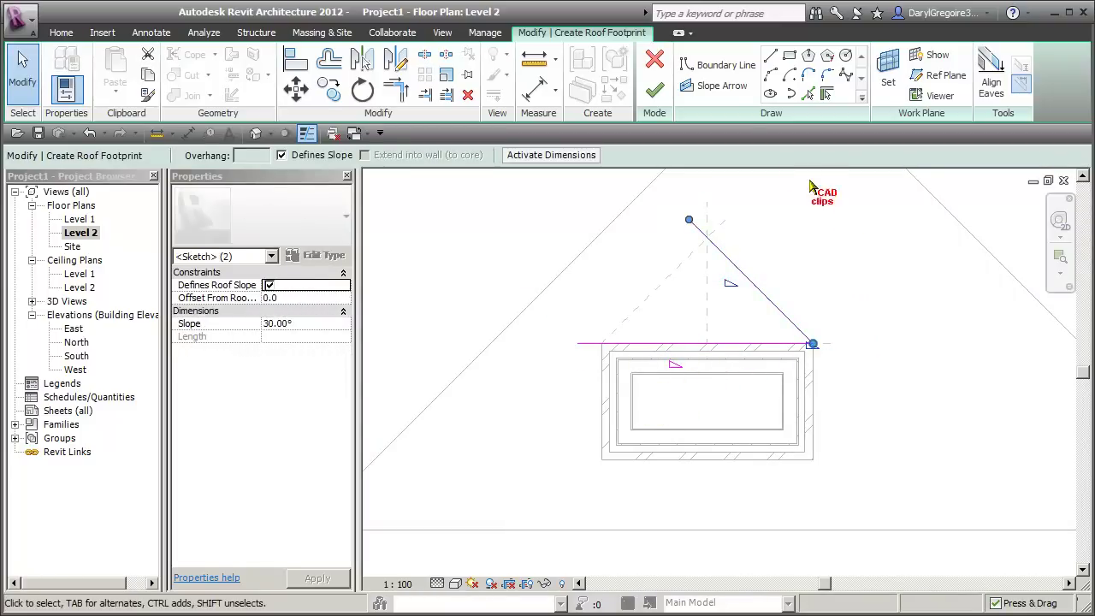
pyautogui.click(360, 58)
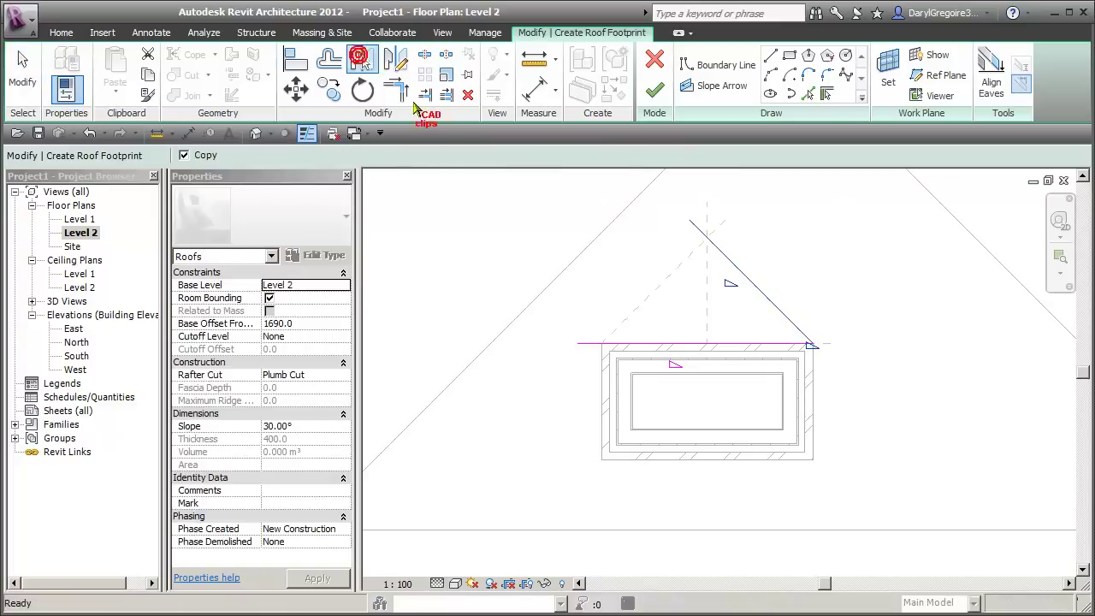
pyautogui.click(706, 302)
pyautogui.click(727, 197)
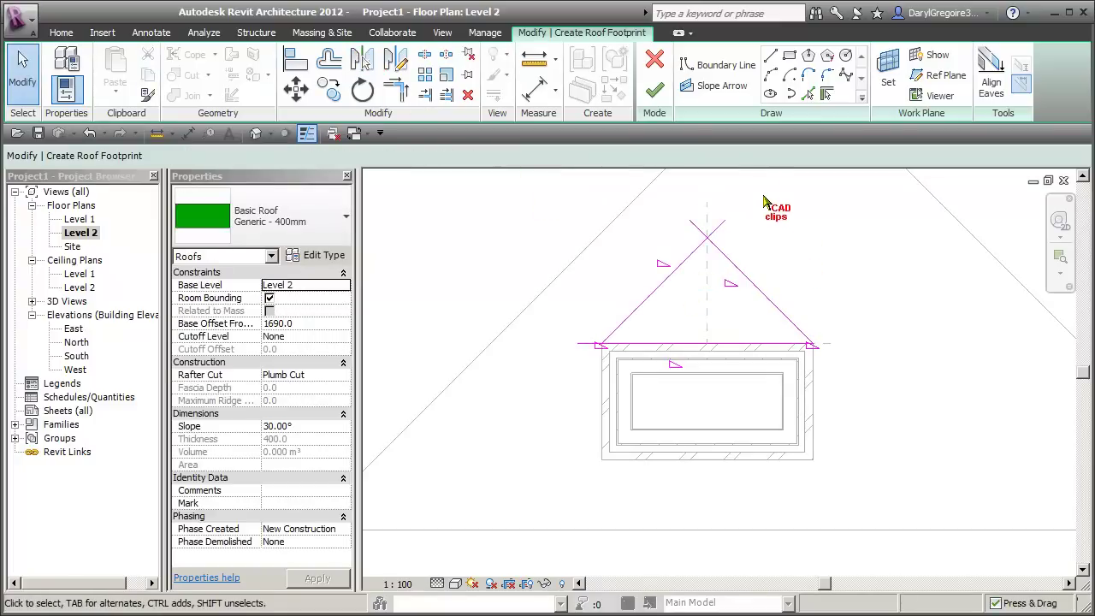
# Step: Trim the diagonal boundary lines to meet at the apex, and trim the horizontal line to the short line at the left corner
pyautogui.click(406, 93)
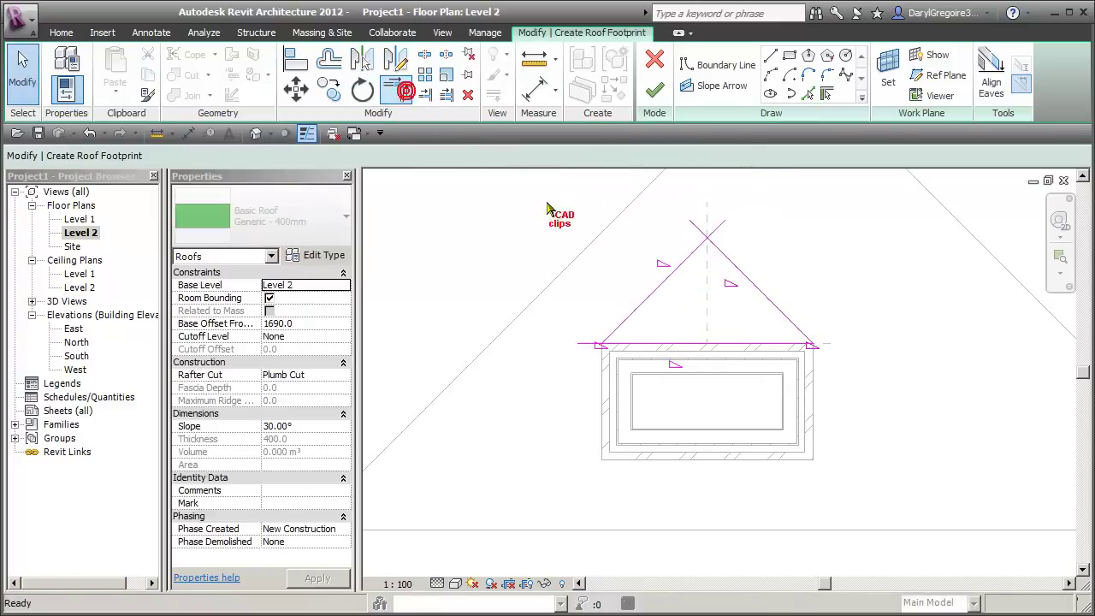
pyautogui.click(696, 256)
pyautogui.click(720, 253)
pyautogui.scroll(5, 634, 352)
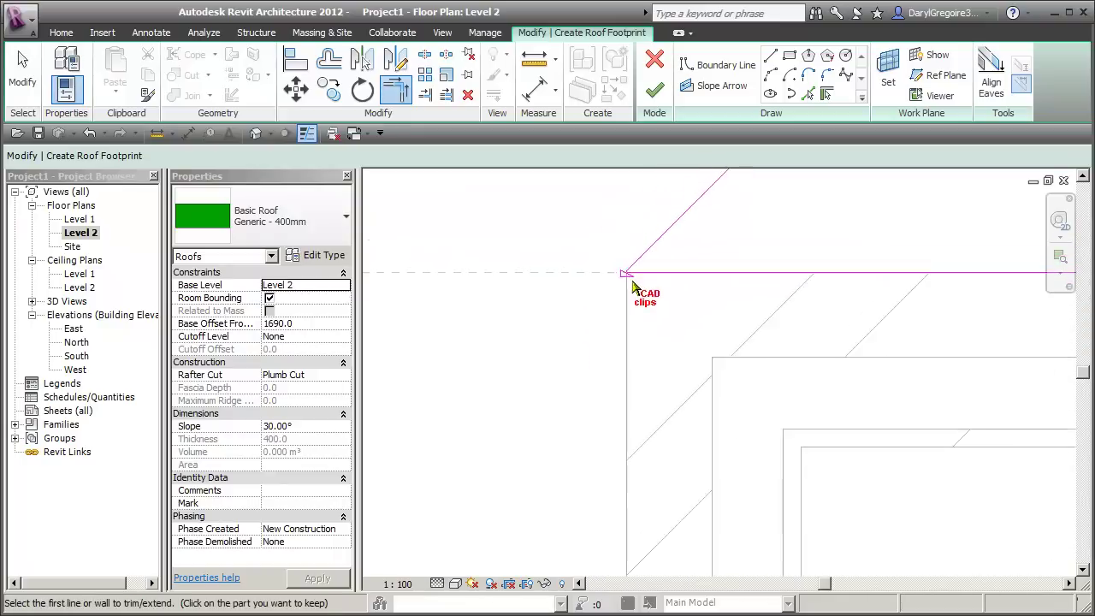
pyautogui.scroll(-5, 534, 351)
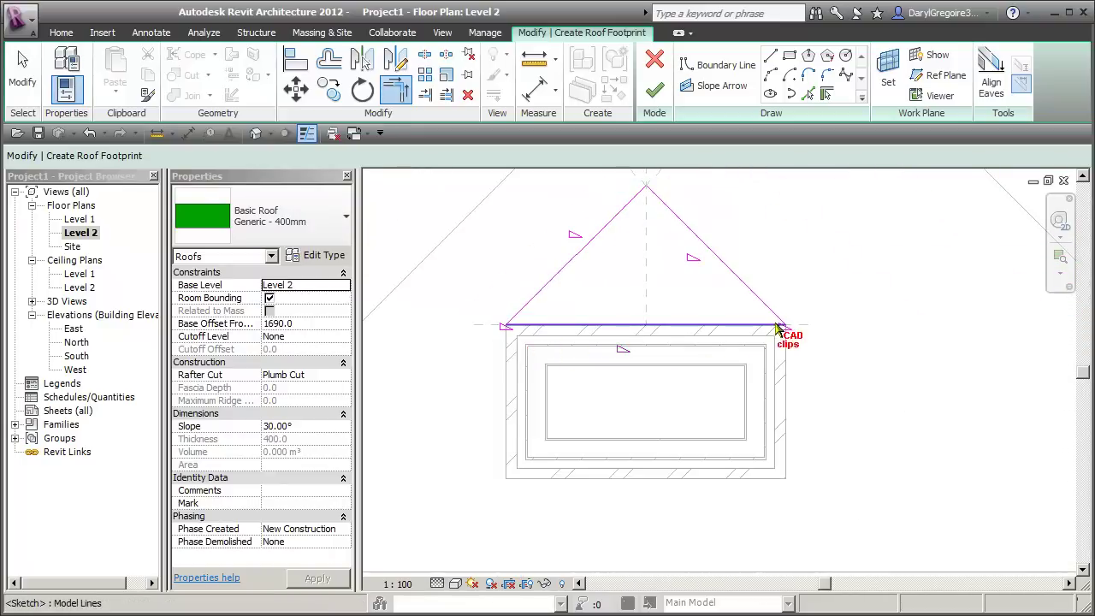
pyautogui.scroll(-2, 619, 343)
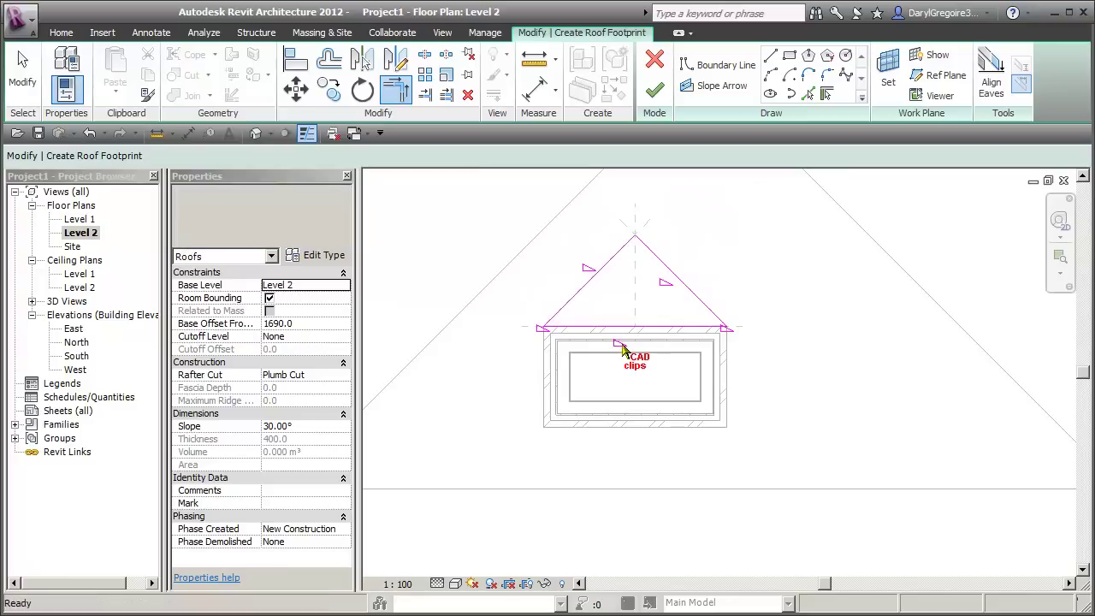
# Step: Turn off Defines Slope for both diagonals and the horizontal boundary line, leaving it on the short corner lines, and finish the roof
pyautogui.click(591, 283)
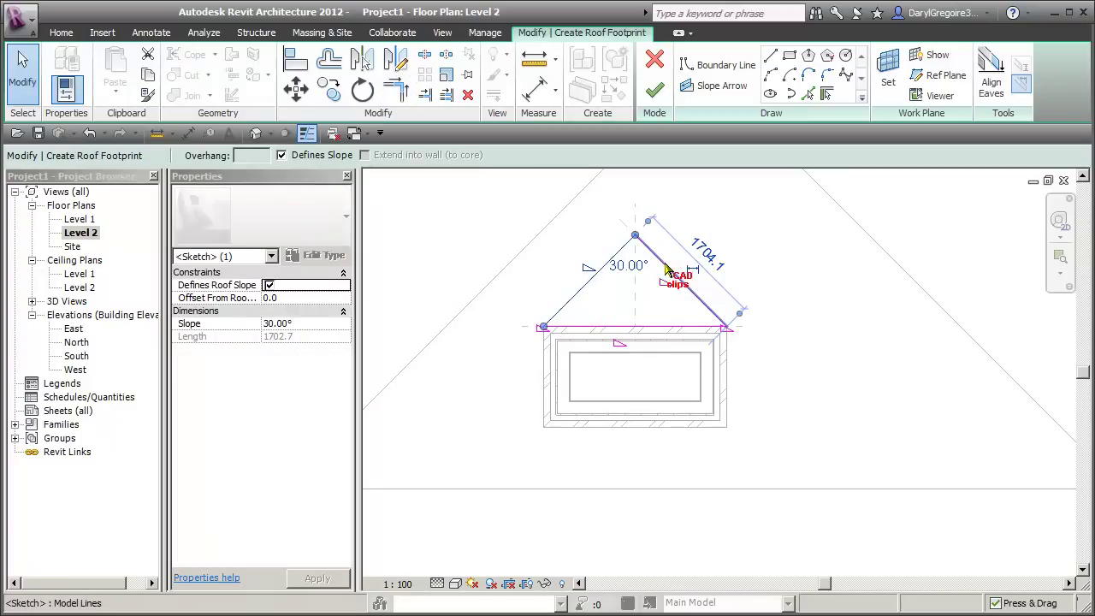
pyautogui.press('Tab')
pyautogui.click(655, 333)
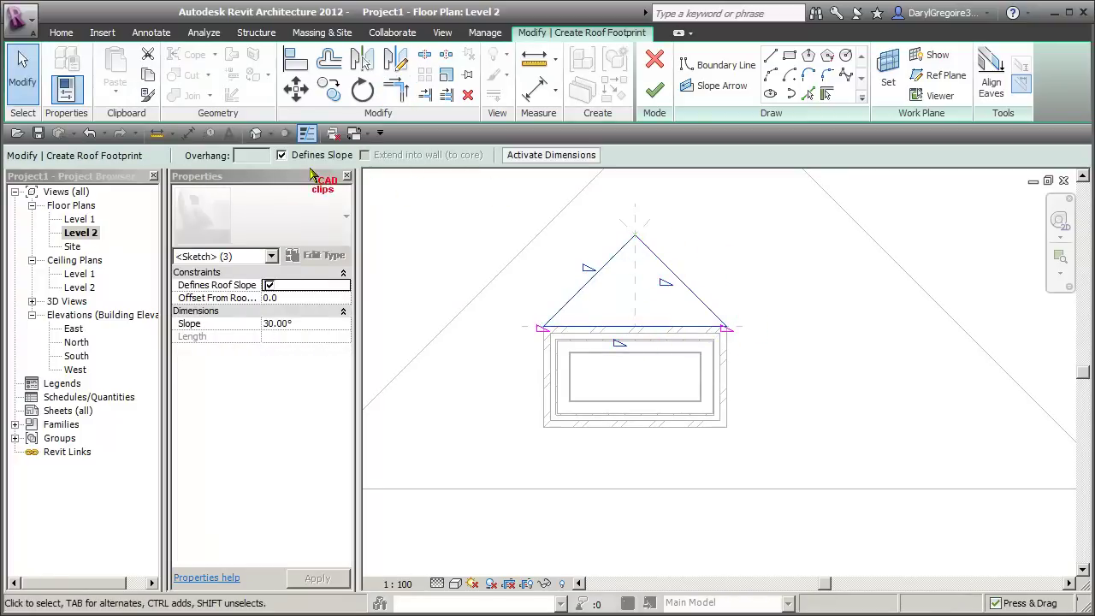
pyautogui.click(283, 154)
pyautogui.click(831, 286)
pyautogui.scroll(2, 736, 336)
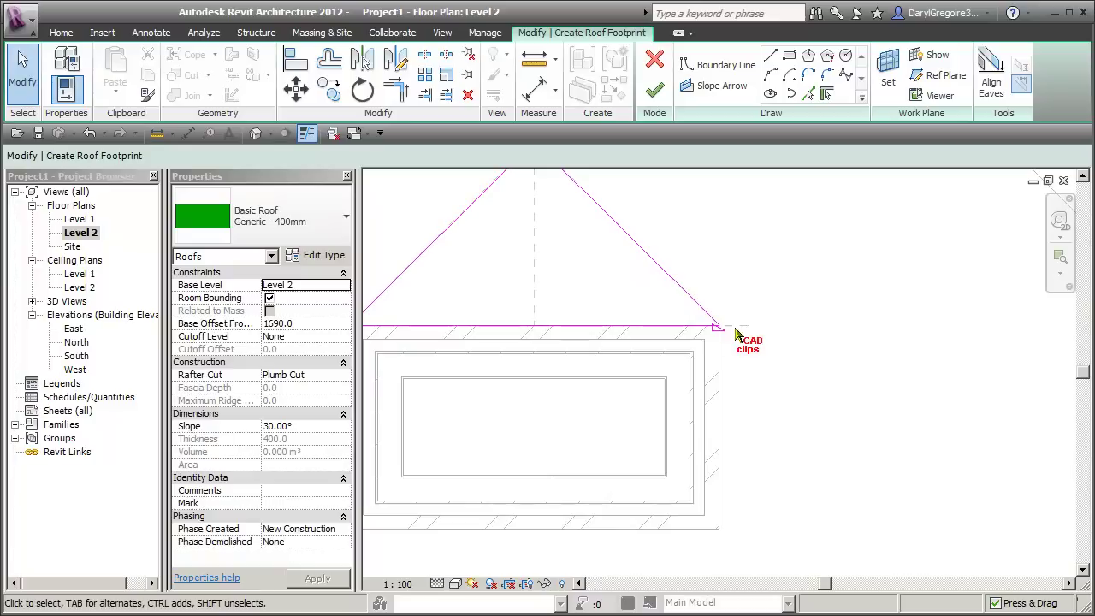
pyautogui.scroll(-2, 741, 333)
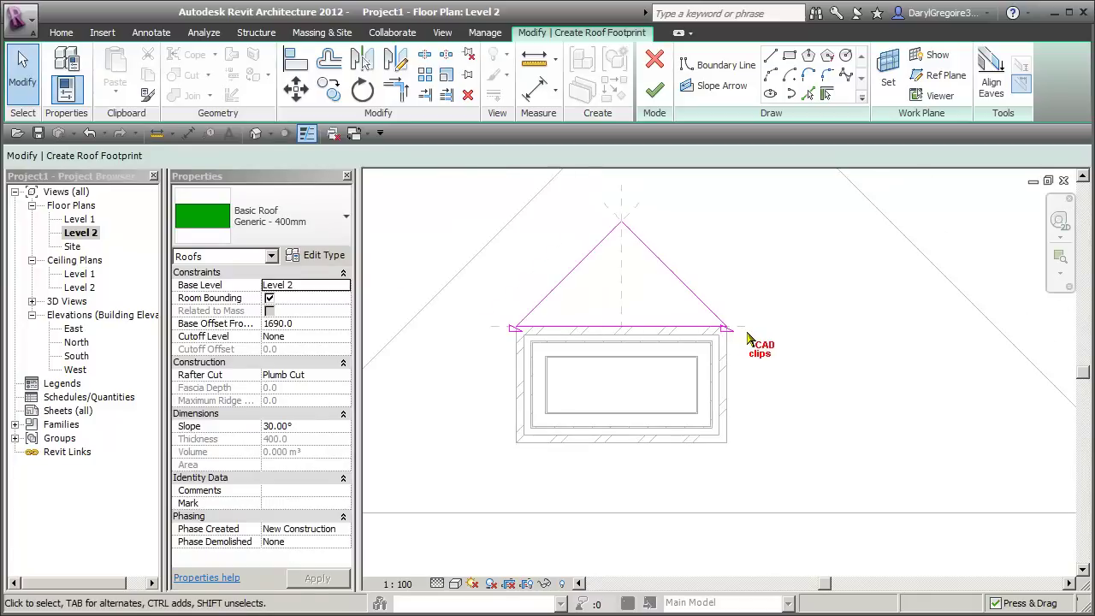
pyautogui.click(655, 94)
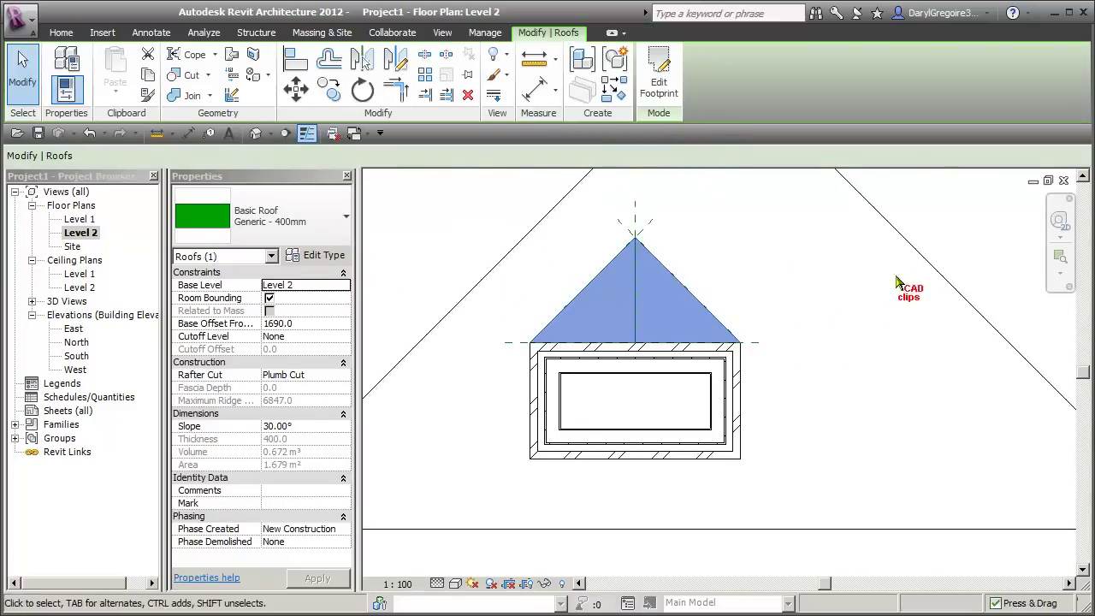
pyautogui.click(857, 335)
# Step: Change the new roof behind the chimney to the Cricket type in the 3D view
pyautogui.scroll(-1, 834, 359)
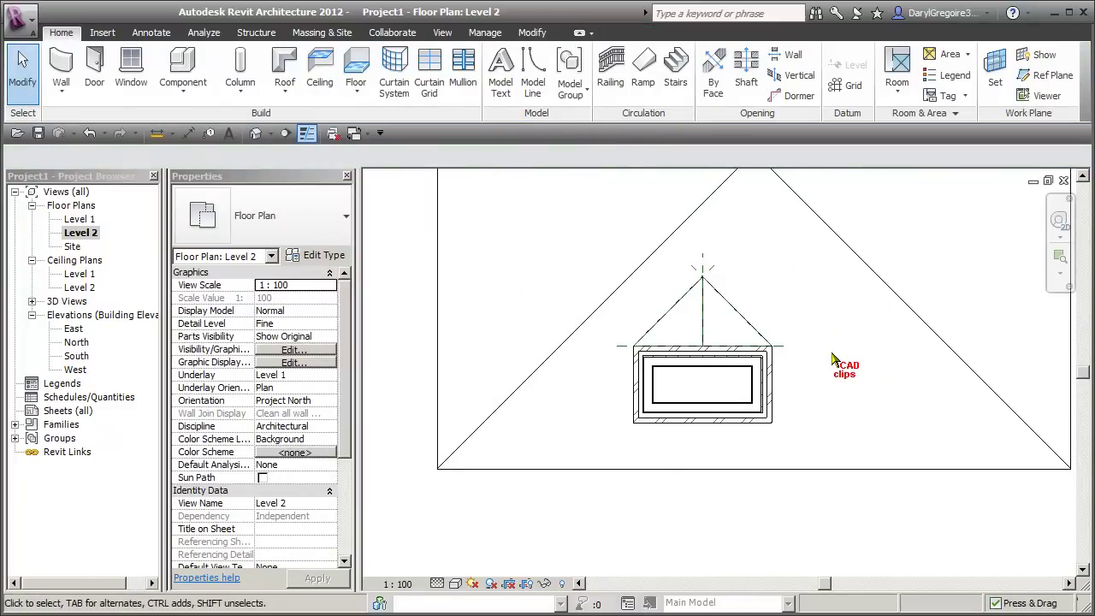
pyautogui.click(256, 135)
pyautogui.keyDown('shift'); pyautogui.moveTo(745, 502); pyautogui.dragTo(833, 443, button='middle'); pyautogui.keyUp('shift')
pyautogui.click(710, 338)
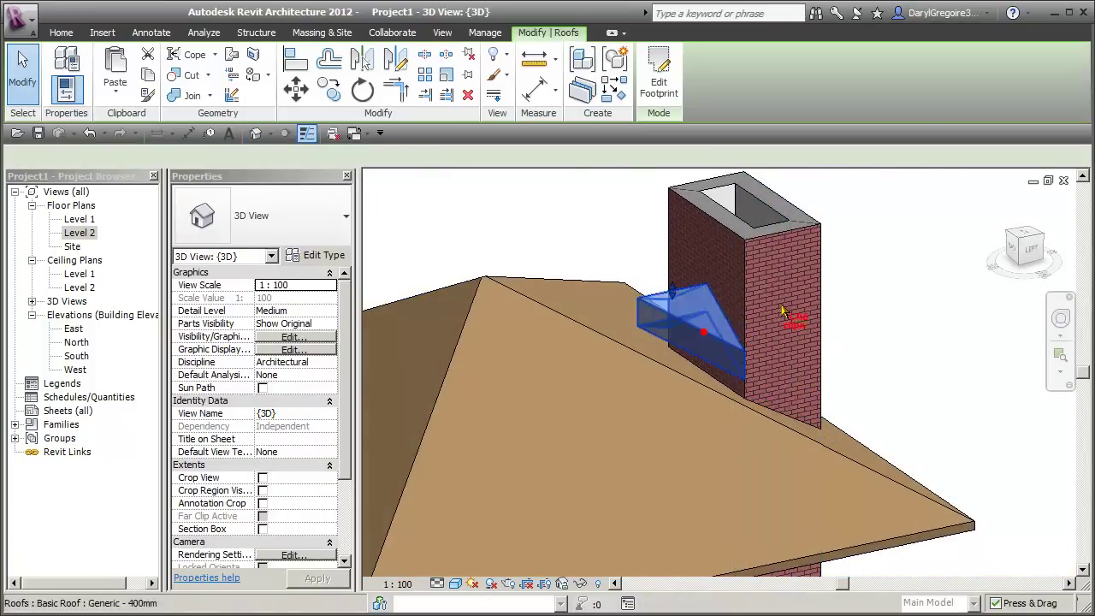
pyautogui.click(334, 231)
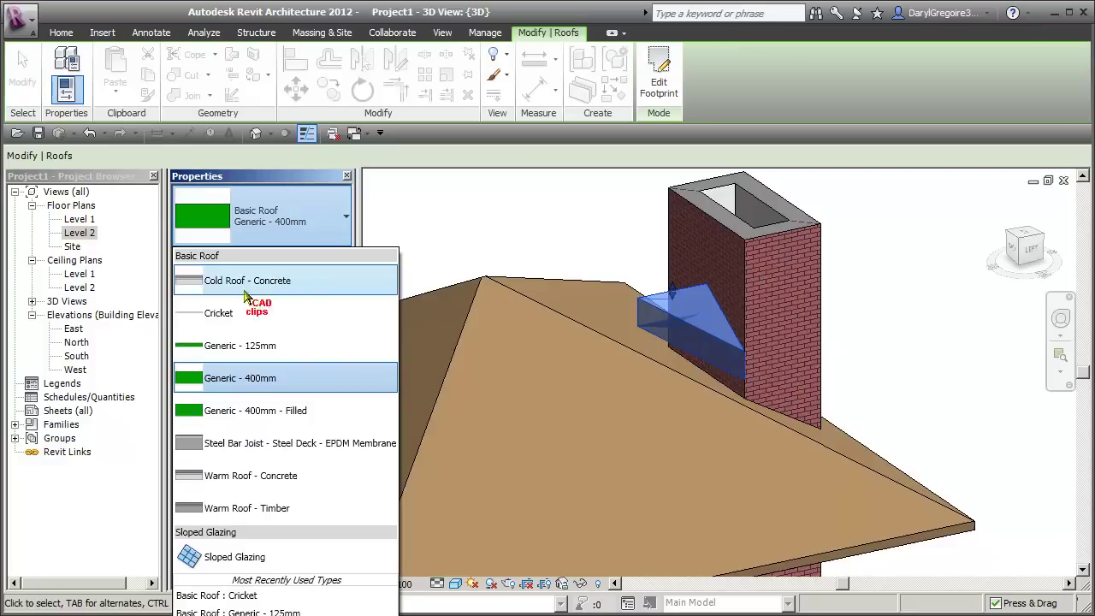
pyautogui.click(309, 313)
pyautogui.click(924, 335)
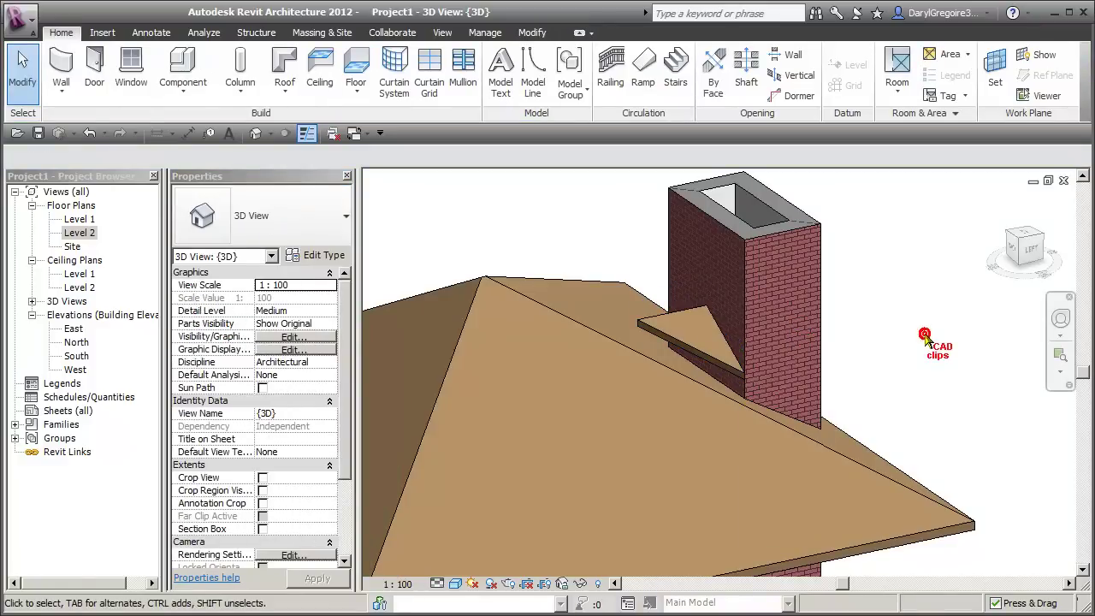
# Step: In the West elevation, draw a horizontal reference plane from the cricket's top edge at the chimney face and extend it back beneath the cricket
pyautogui.keyDown('shift'); pyautogui.moveTo(913, 379); pyautogui.dragTo(852, 313, button='middle'); pyautogui.keyUp('shift')
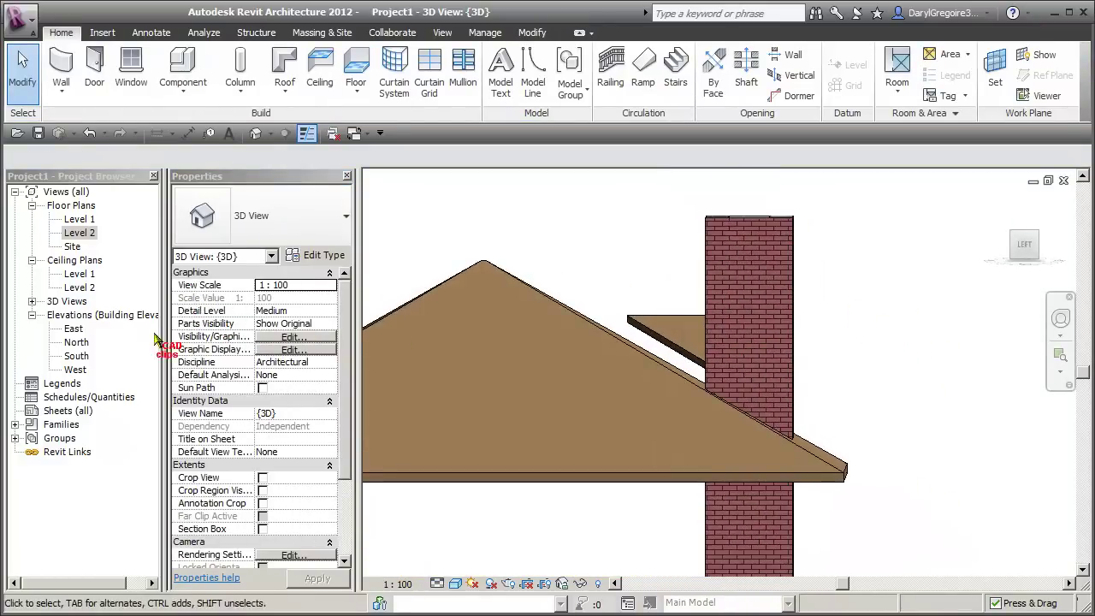
pyautogui.doubleClick(76, 369)
pyautogui.scroll(2, 808, 399)
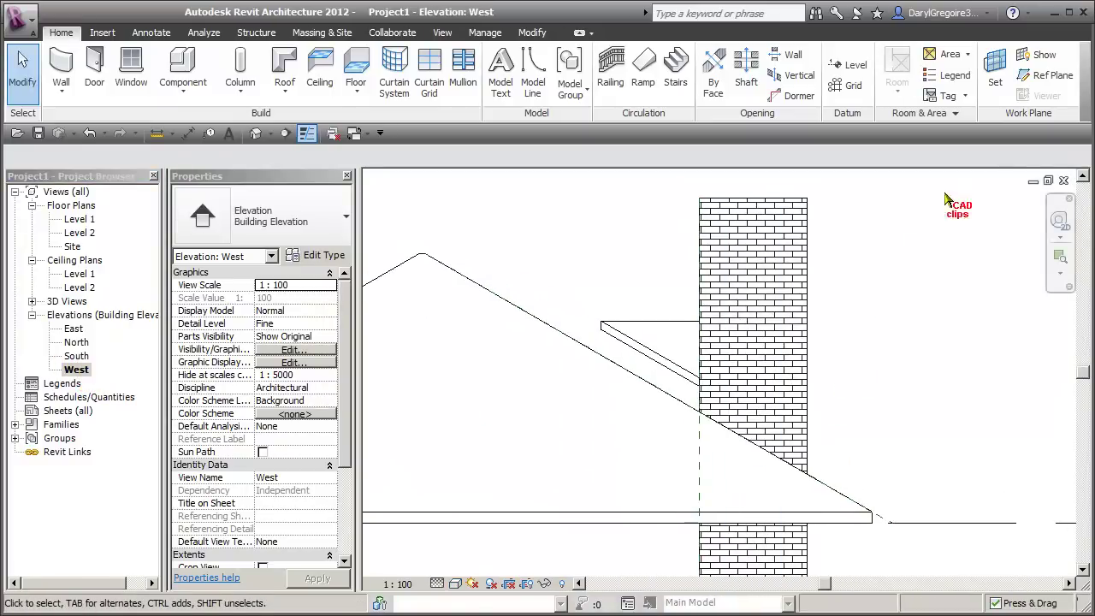
pyautogui.click(1049, 75)
pyautogui.scroll(3, 707, 370)
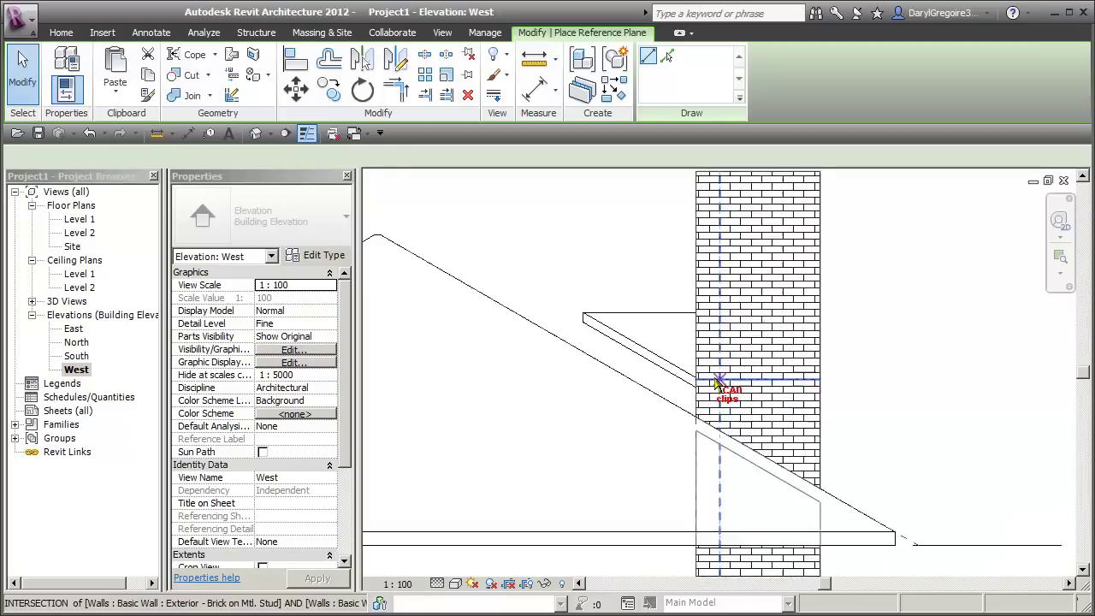
pyautogui.scroll(3, 688, 377)
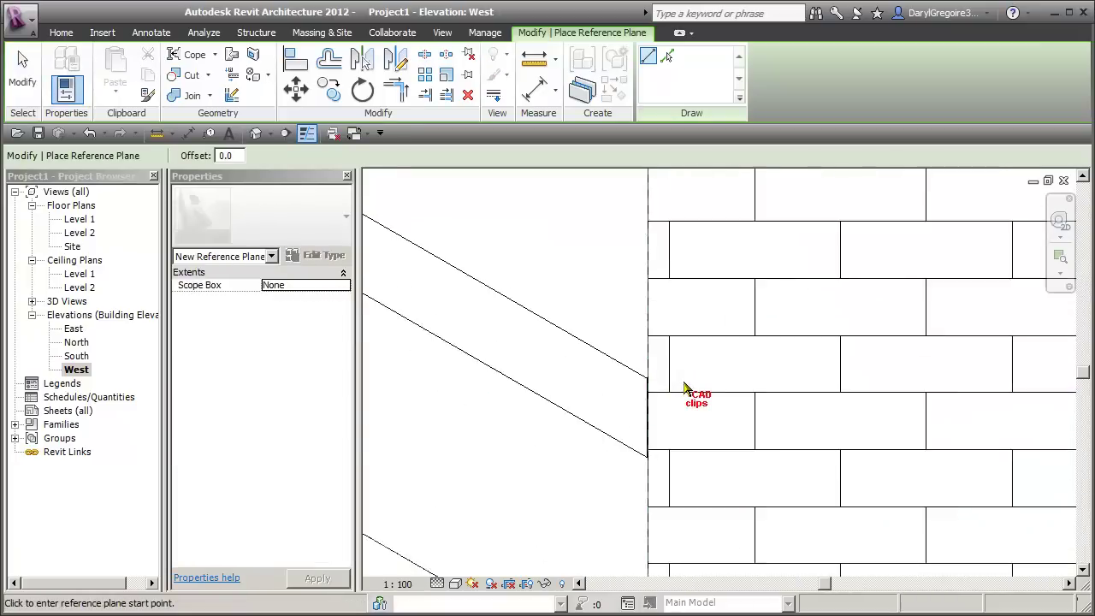
pyautogui.click(632, 380)
pyautogui.scroll(-4, 709, 386)
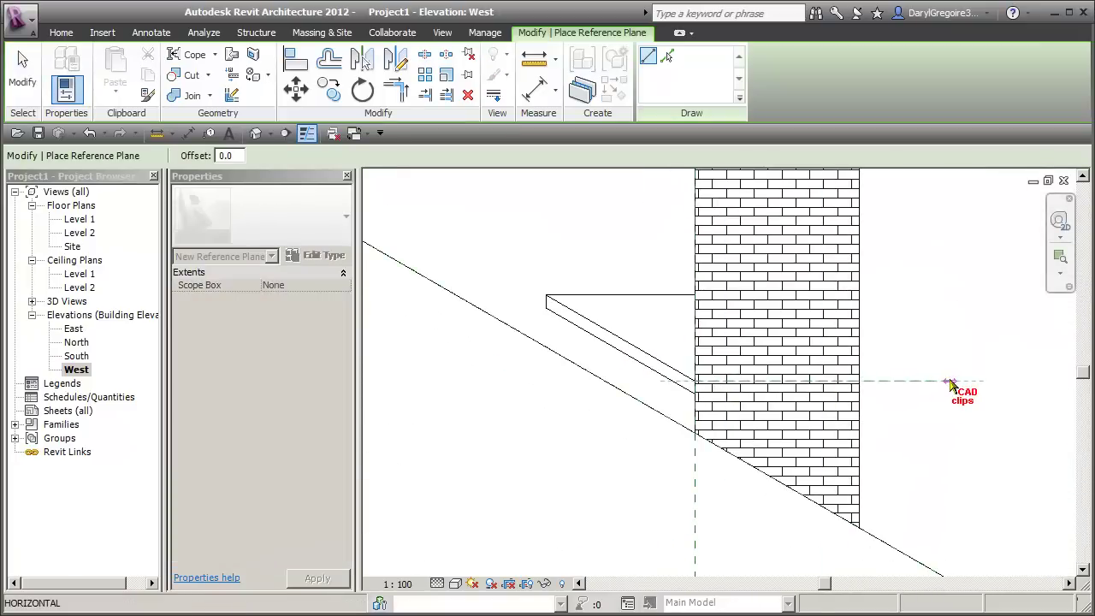
pyautogui.press('Escape')
pyautogui.press('Escape')
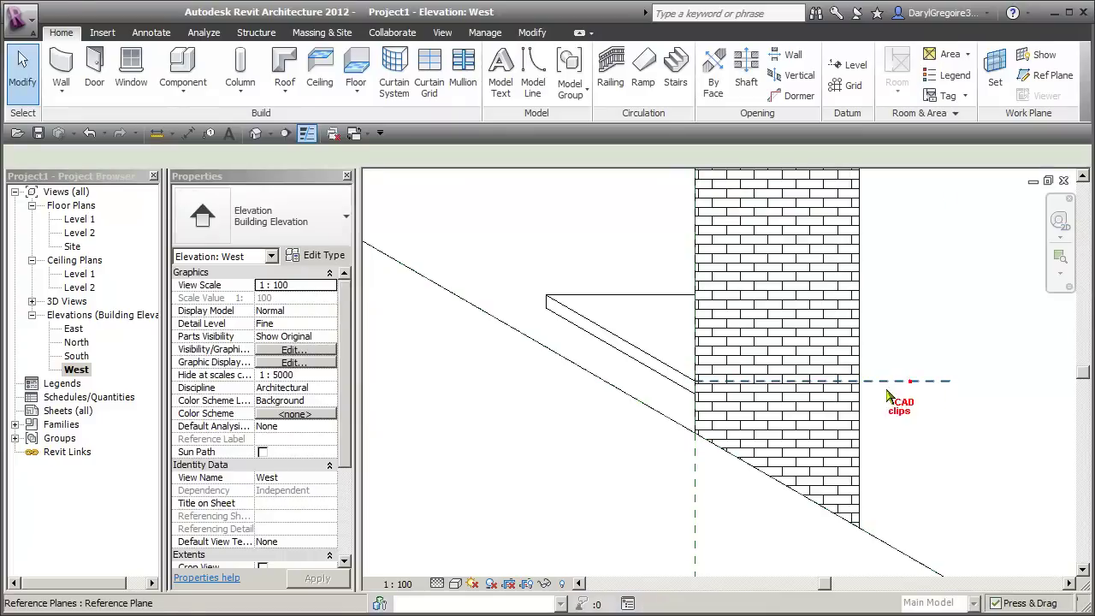
pyautogui.click(698, 383)
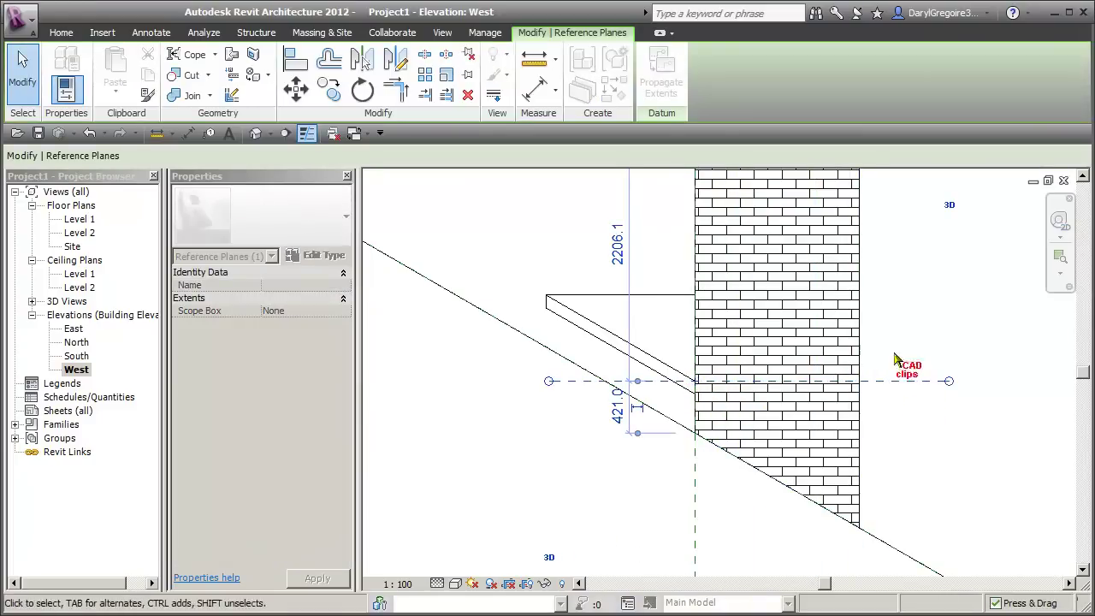
pyautogui.press('Escape')
# Step: Draw a second horizontal reference plane from the point where the main roof's top surface meets the chimney's back face
pyautogui.click(1046, 75)
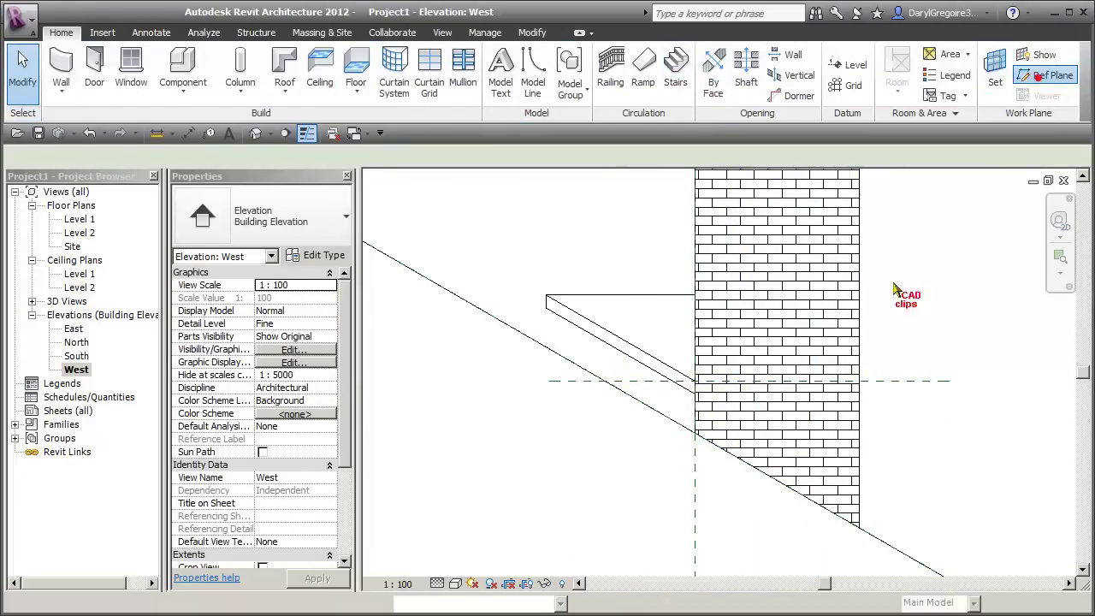
pyautogui.scroll(5, 697, 448)
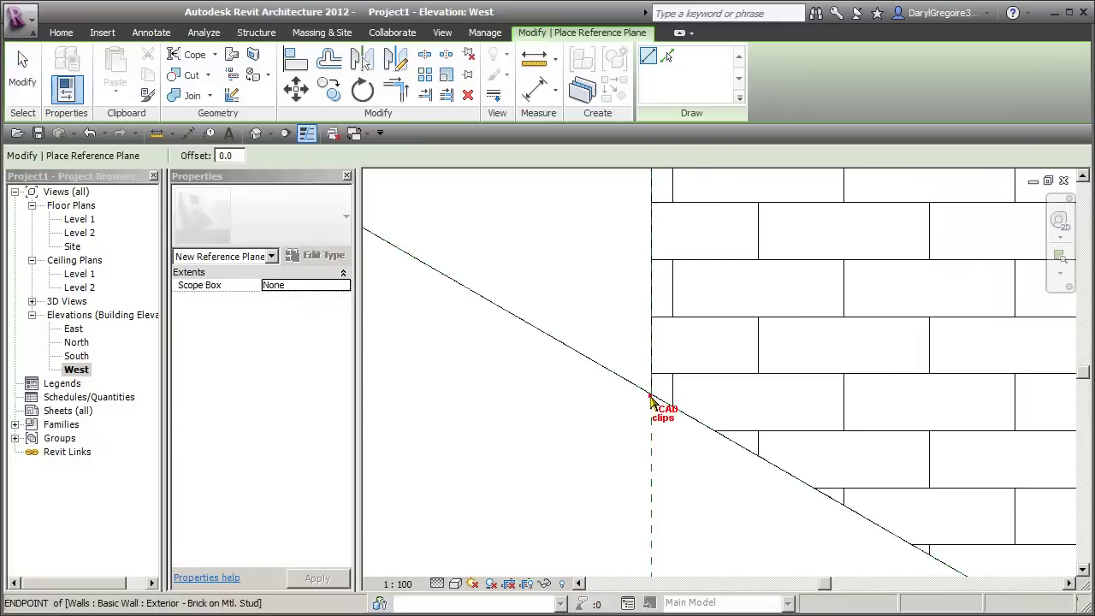
pyautogui.click(650, 400)
pyautogui.scroll(-2, 591, 411)
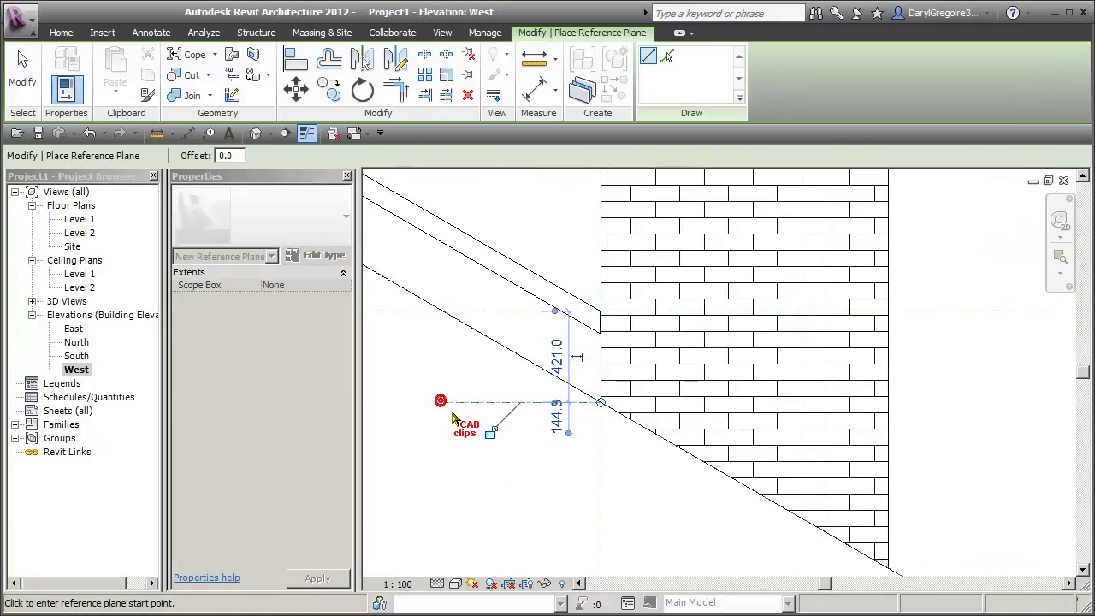
pyautogui.scroll(-2, 458, 412)
pyautogui.press('Escape')
pyautogui.press('Escape')
pyautogui.scroll(2, 827, 445)
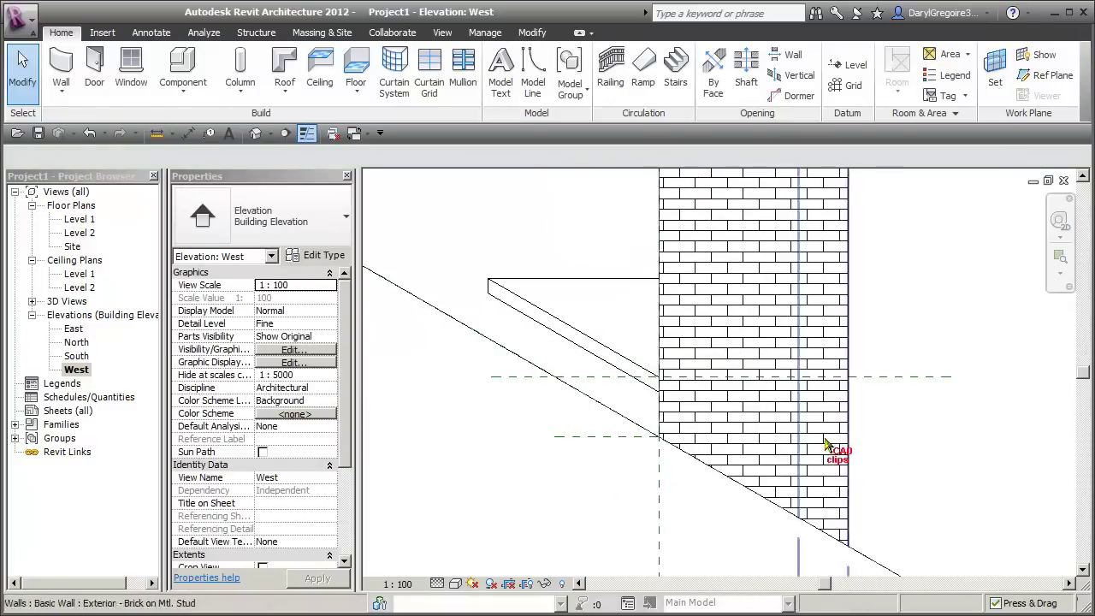
# Step: Move the cricket roof vertically down from the upper reference plane to the lower one
pyautogui.click(601, 339)
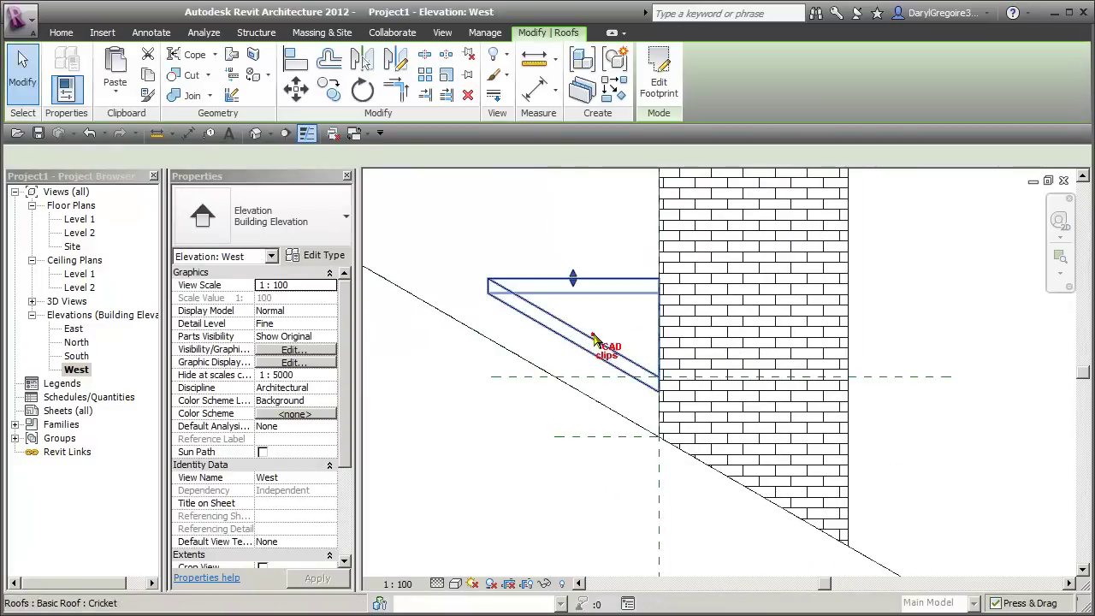
pyautogui.click(296, 89)
pyautogui.click(597, 377)
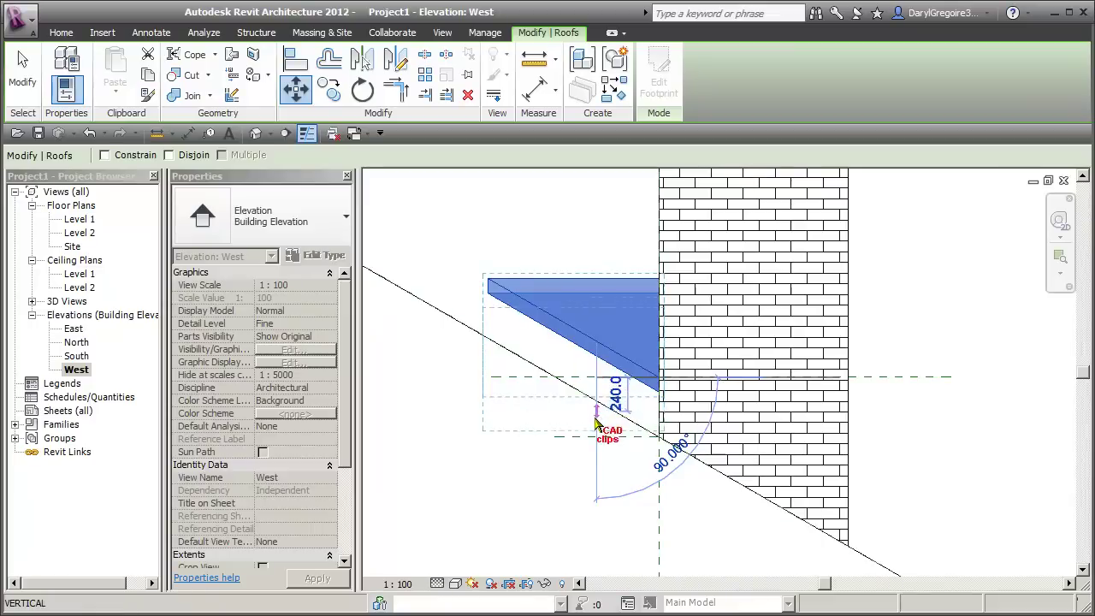
pyautogui.click(590, 437)
pyautogui.click(922, 455)
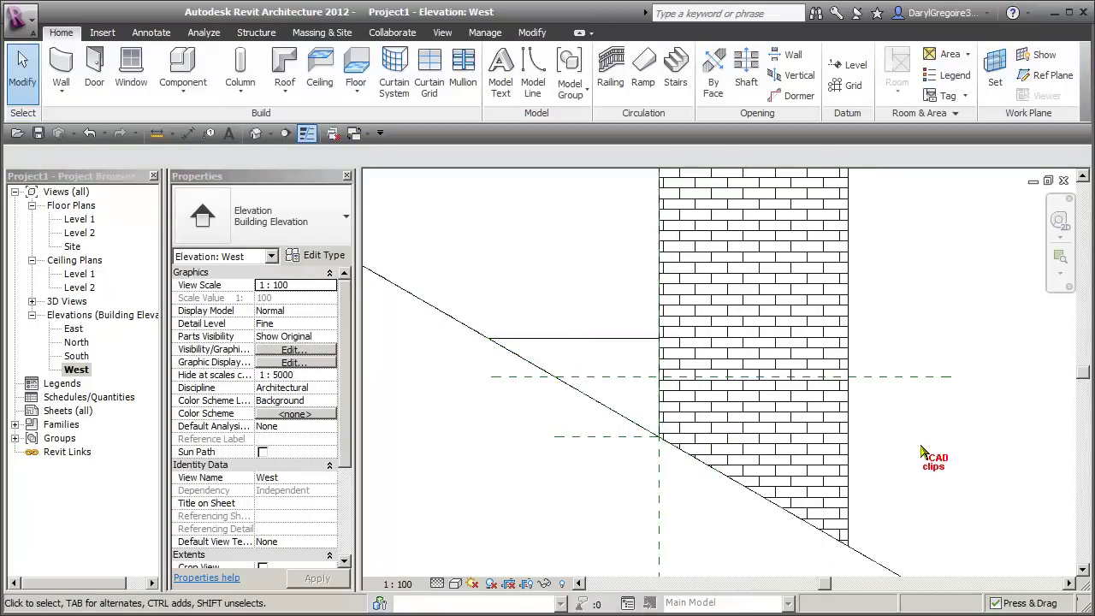
# Step: Examine in the 3D view how the lowered cricket meets the main roof and chimney, from the left side and from behind
pyautogui.click(255, 132)
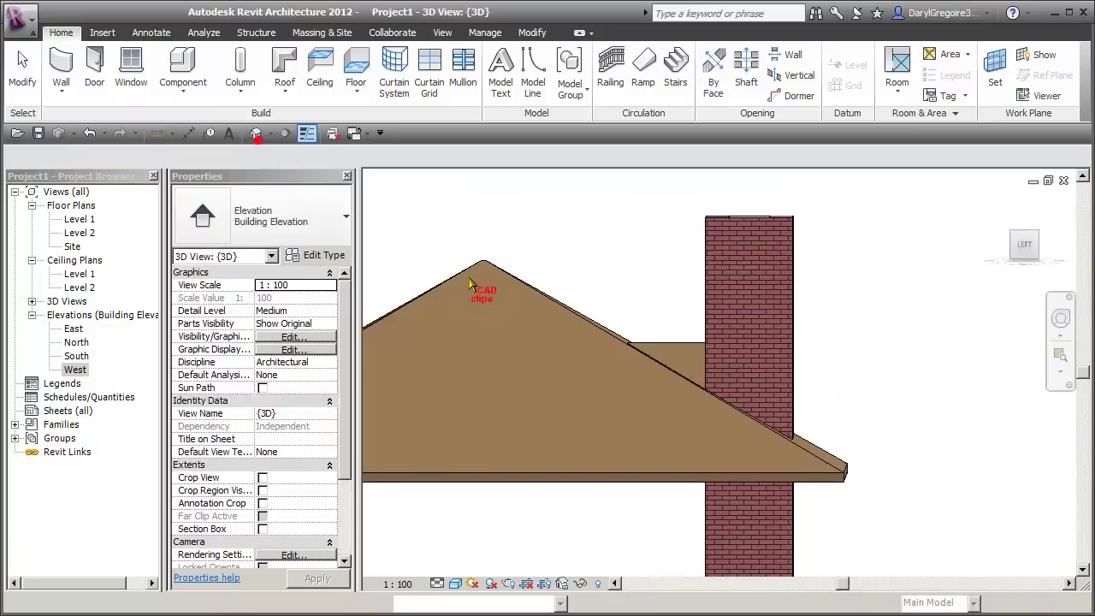
pyautogui.keyDown('shift'); pyautogui.moveTo(893, 460); pyautogui.dragTo(826, 487, button='middle'); pyautogui.keyUp('shift')
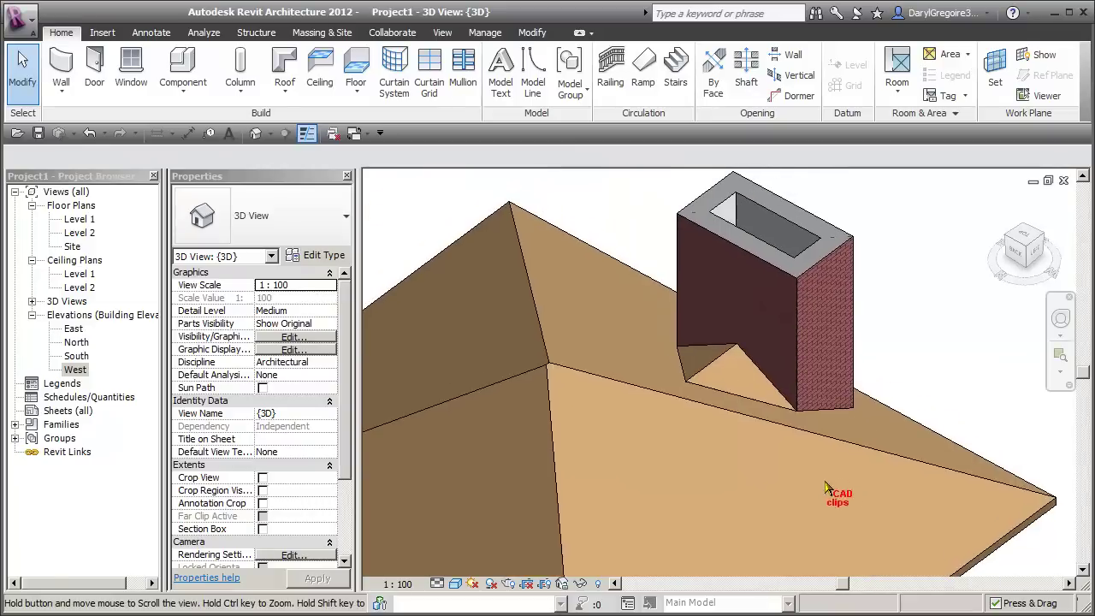
pyautogui.click(764, 409)
pyautogui.press('Escape')
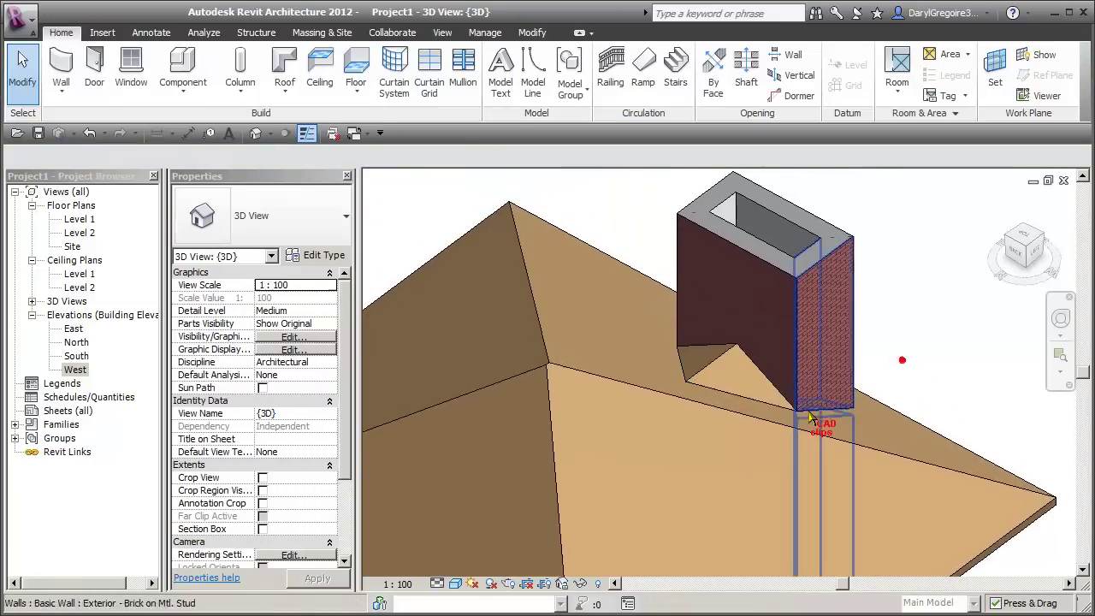
pyautogui.scroll(4, 753, 414)
pyautogui.keyDown('shift'); pyautogui.moveTo(754, 414); pyautogui.dragTo(714, 298, button='middle'); pyautogui.keyUp('shift')
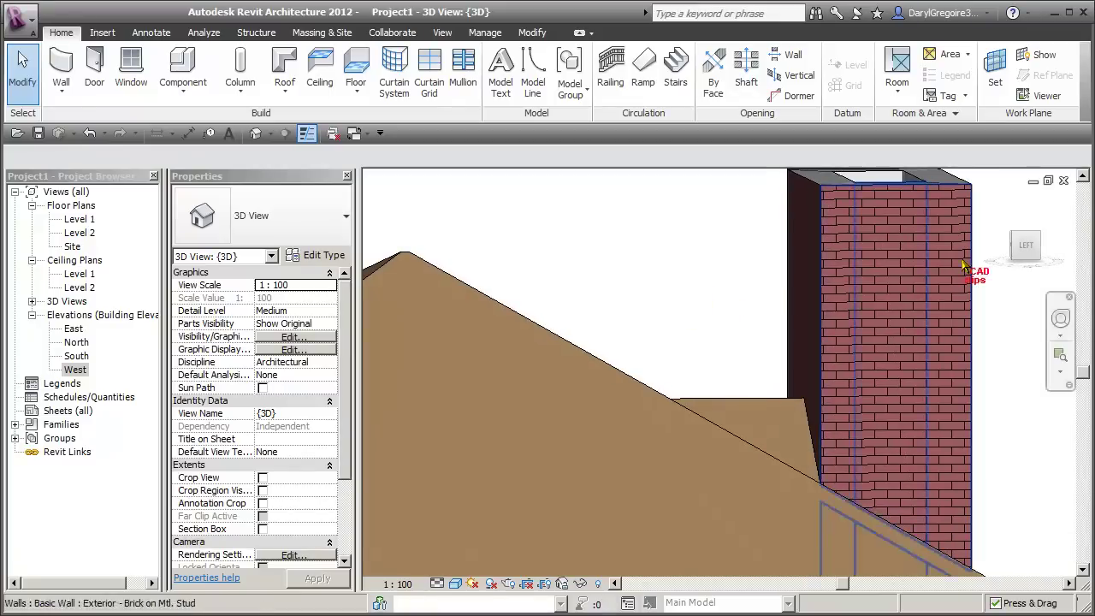
pyautogui.click(1024, 246)
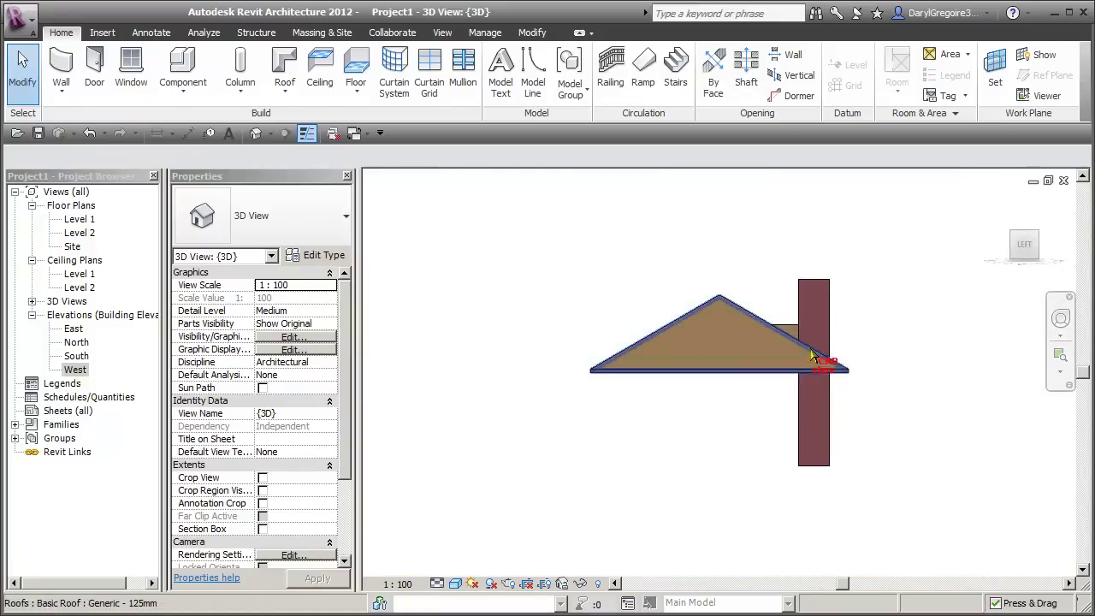
pyautogui.scroll(5, 813, 355)
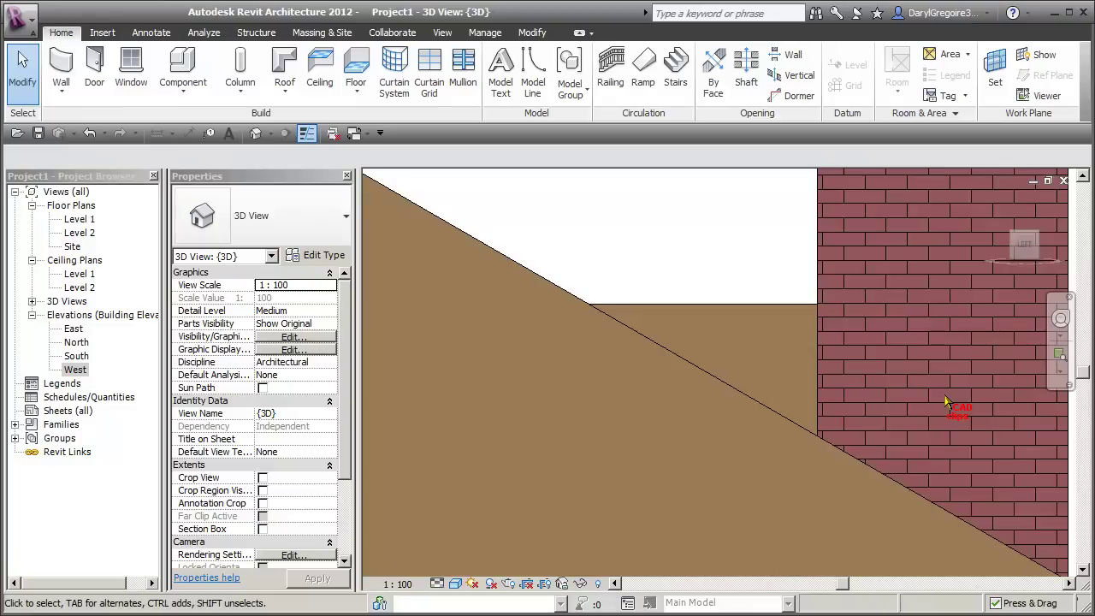
pyautogui.scroll(-2, 947, 403)
pyautogui.keyDown('shift'); pyautogui.moveTo(682, 213); pyautogui.dragTo(893, 384, button='middle'); pyautogui.keyUp('shift')
pyautogui.scroll(3, 895, 380)
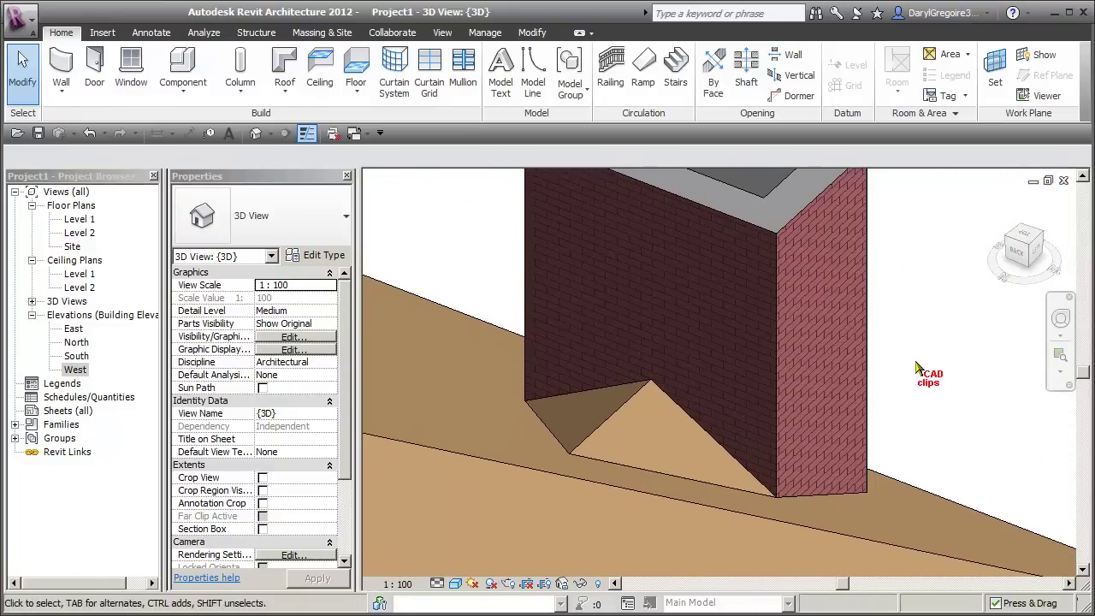